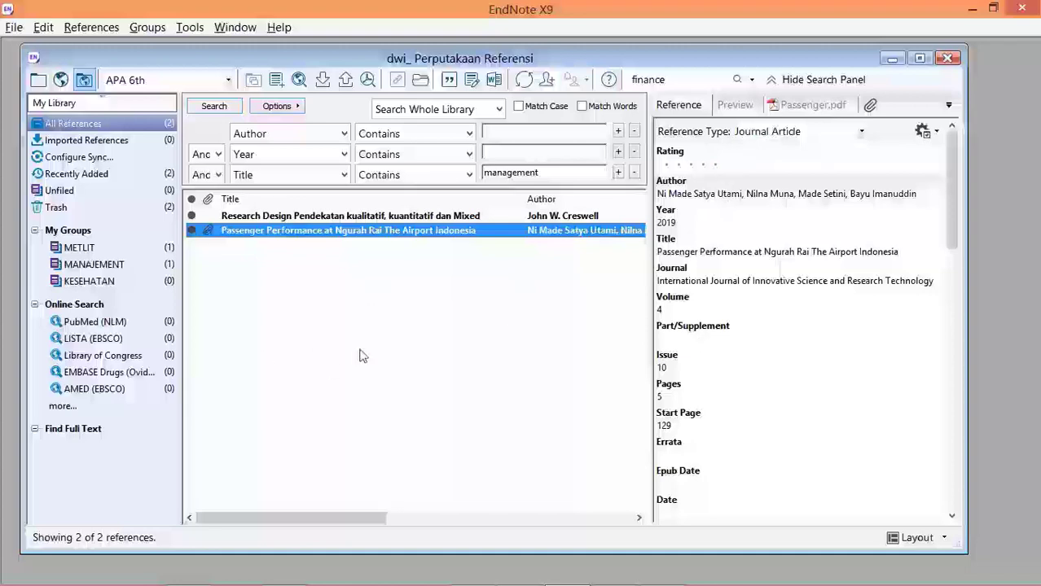
# Review the details of the two library references and the contents of the METLIT group.
pyautogui.click(269, 232)
pyautogui.click(285, 216)
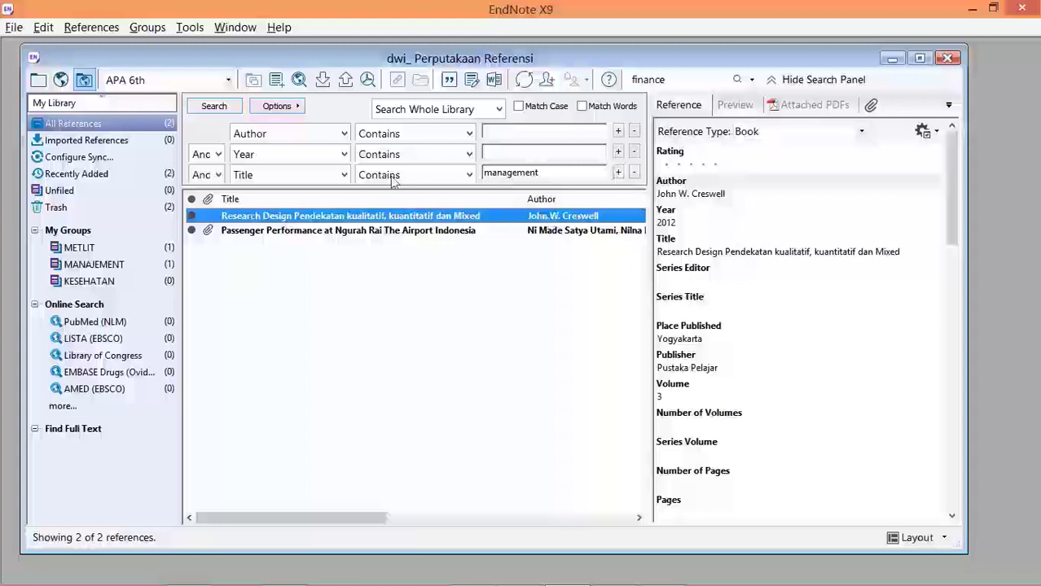
pyautogui.click(378, 235)
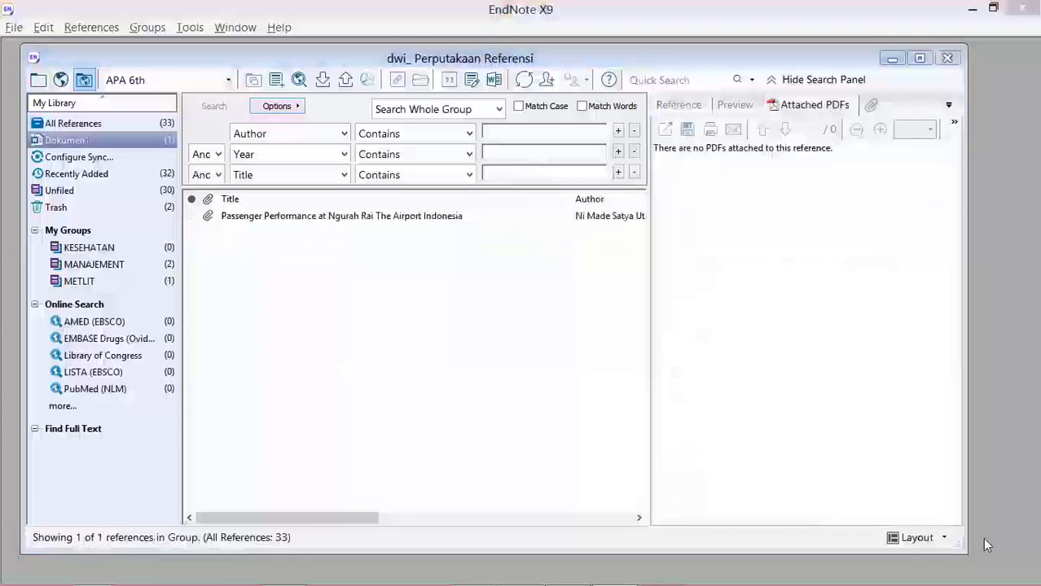
pyautogui.moveTo(915, 577)
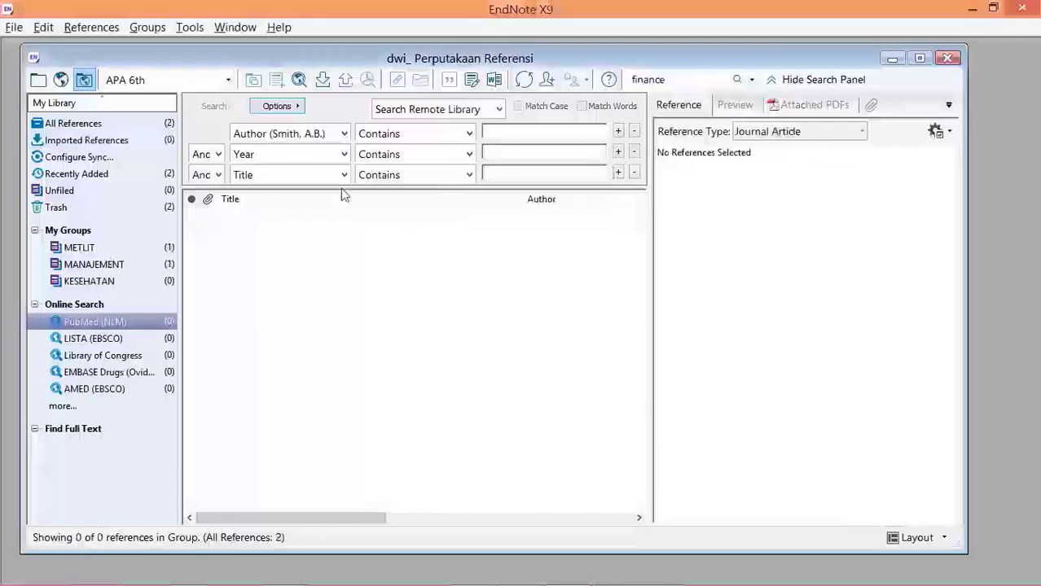
pyautogui.click(106, 248)
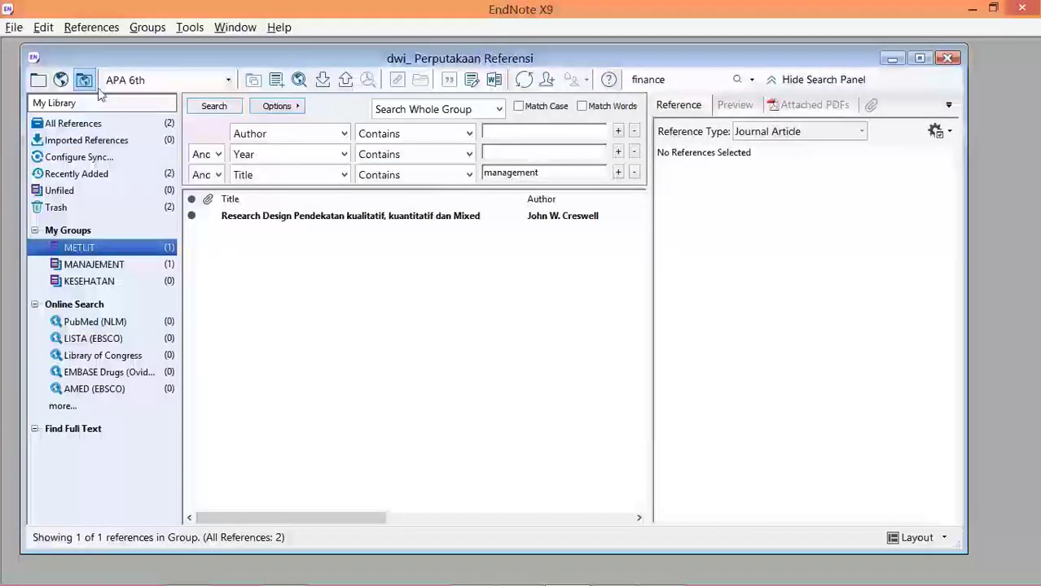
pyautogui.click(92, 127)
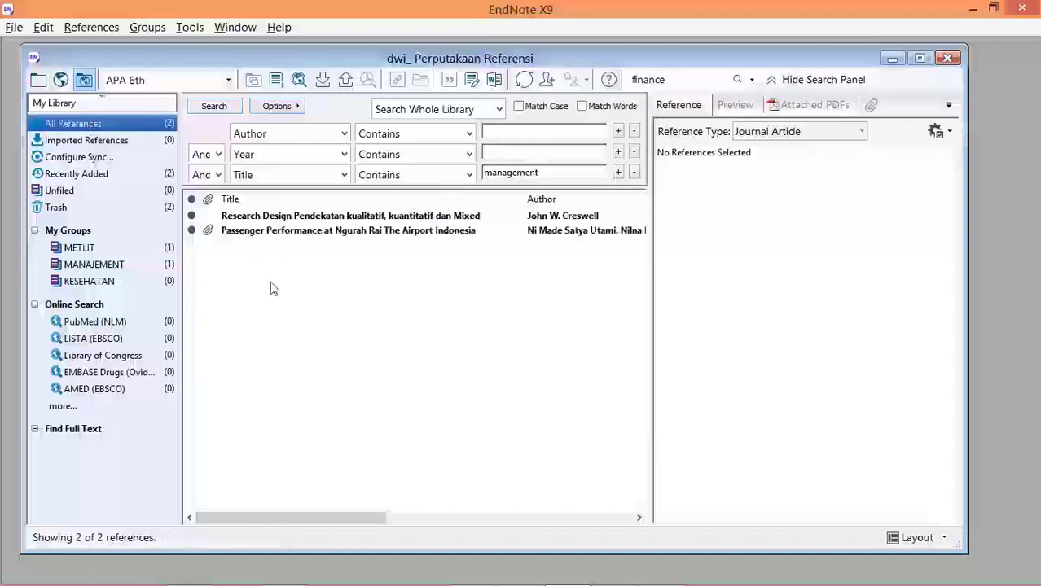
pyautogui.click(271, 233)
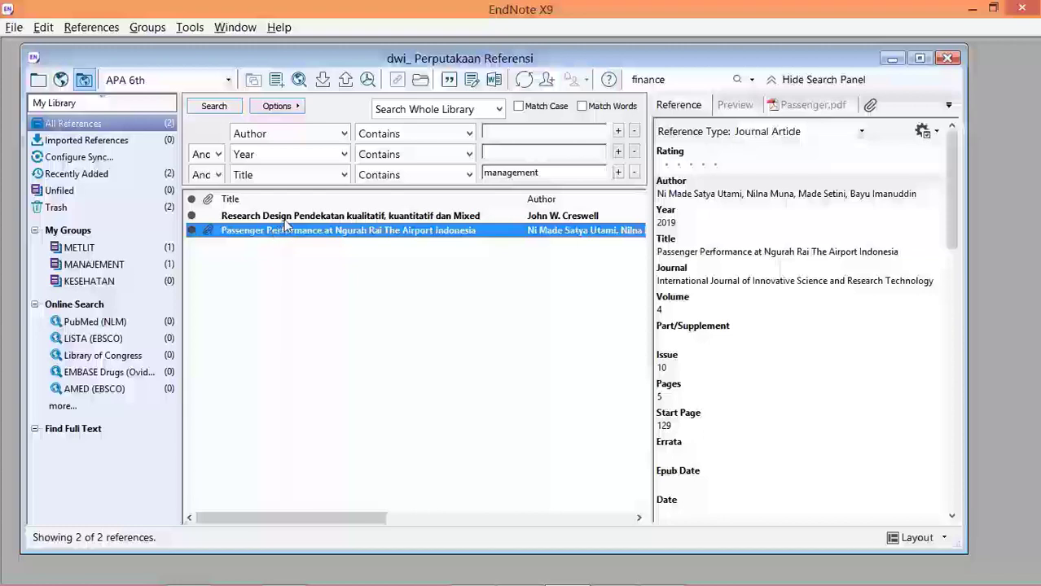
pyautogui.click(284, 218)
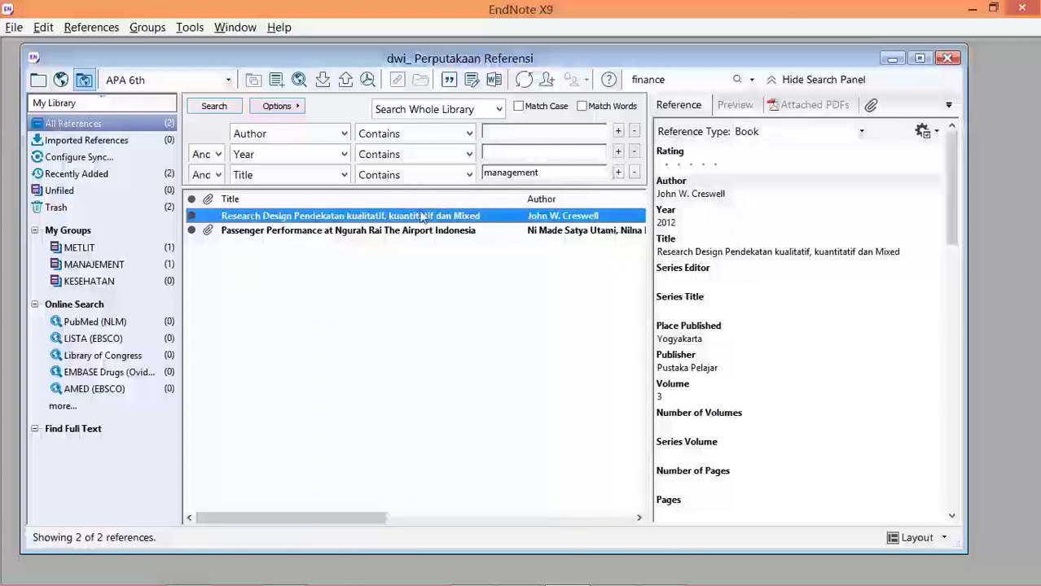
pyautogui.click(377, 232)
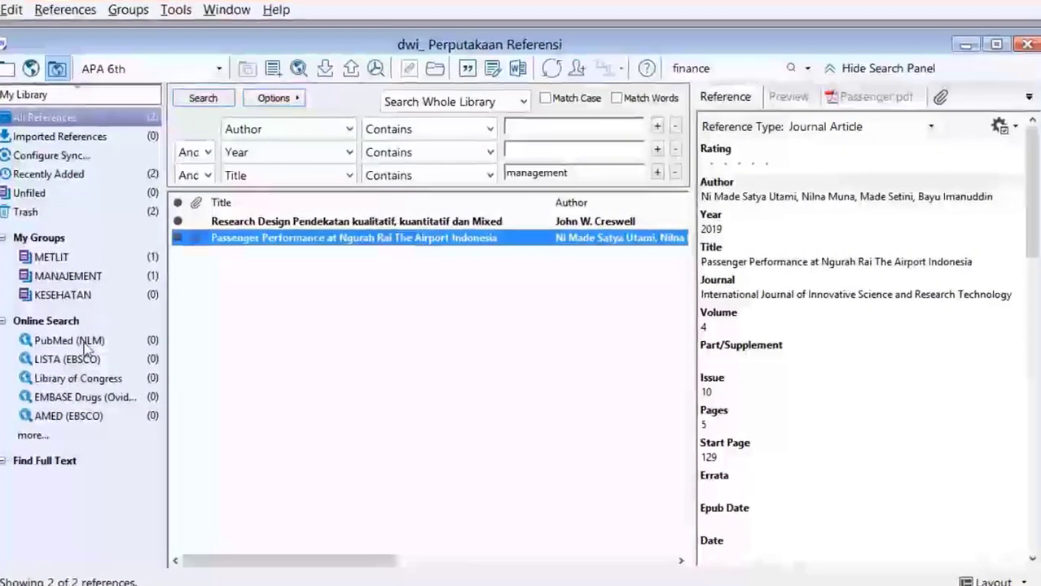
# Search PubMed (NLM) online for records whose title contains "management".
pyautogui.click(68, 368)
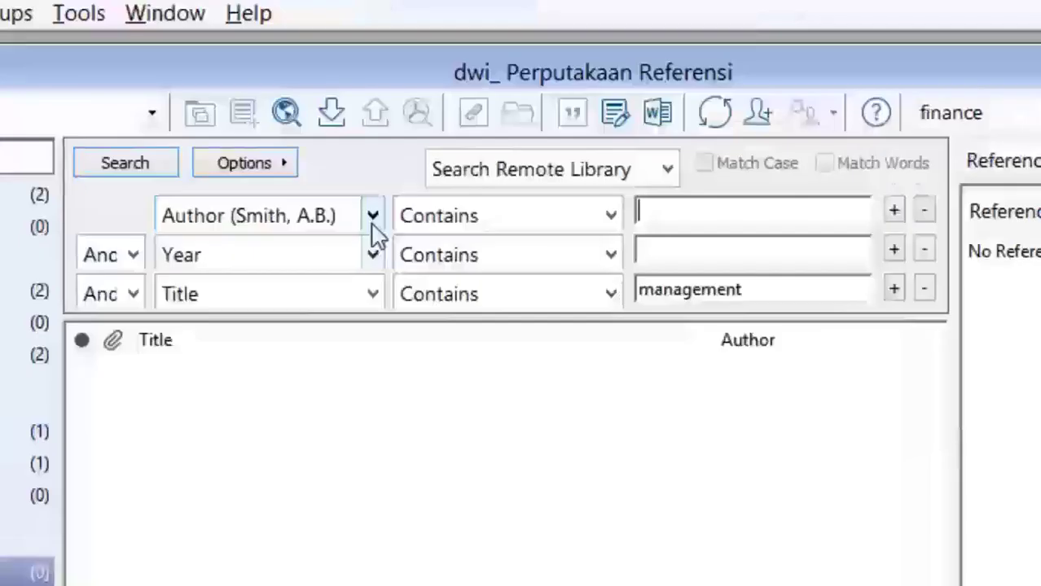
pyautogui.click(376, 106)
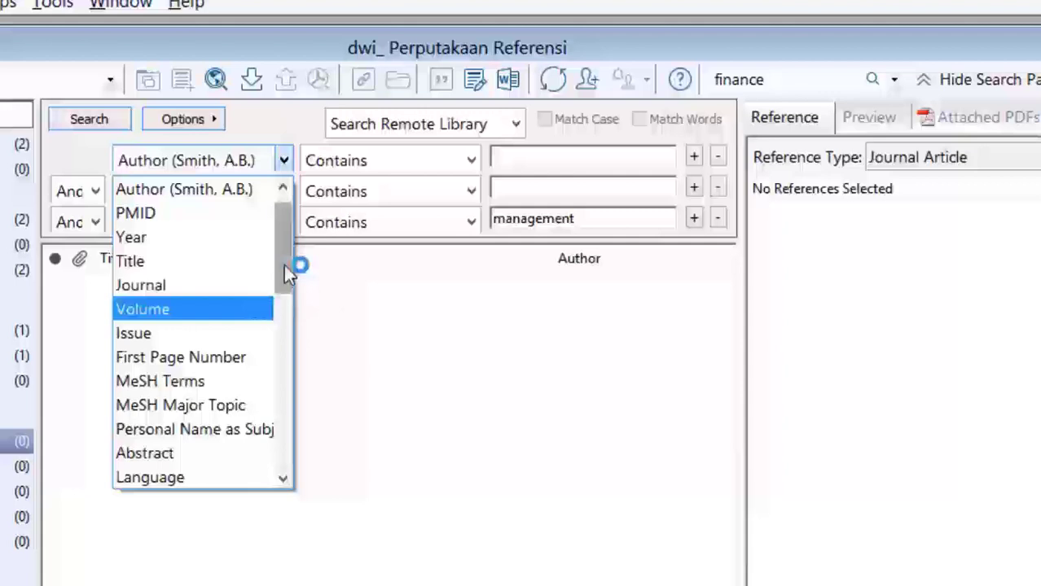
pyautogui.moveTo(285, 265); pyautogui.dragTo(304, 251)
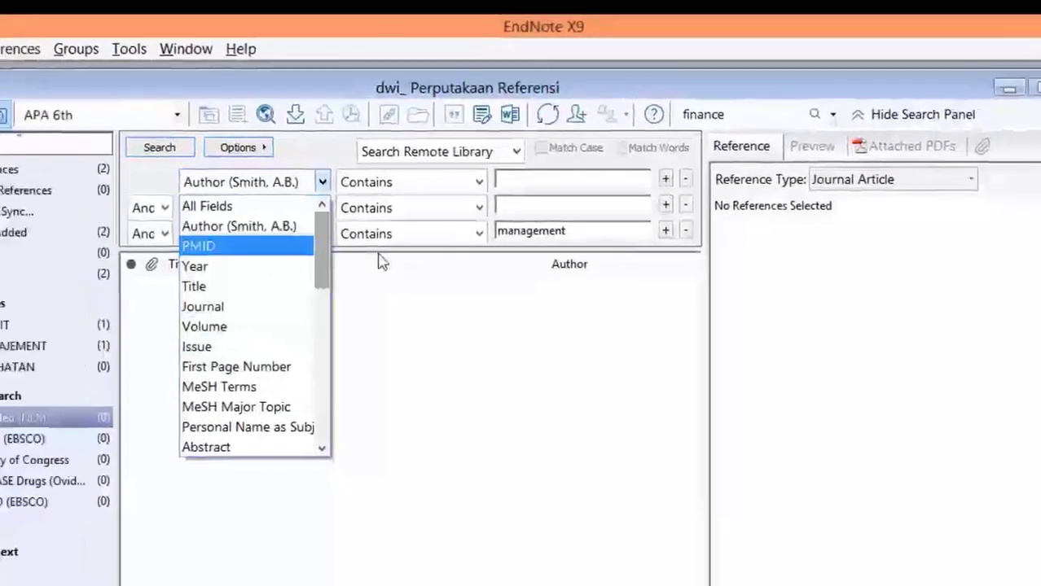
pyautogui.click(380, 267)
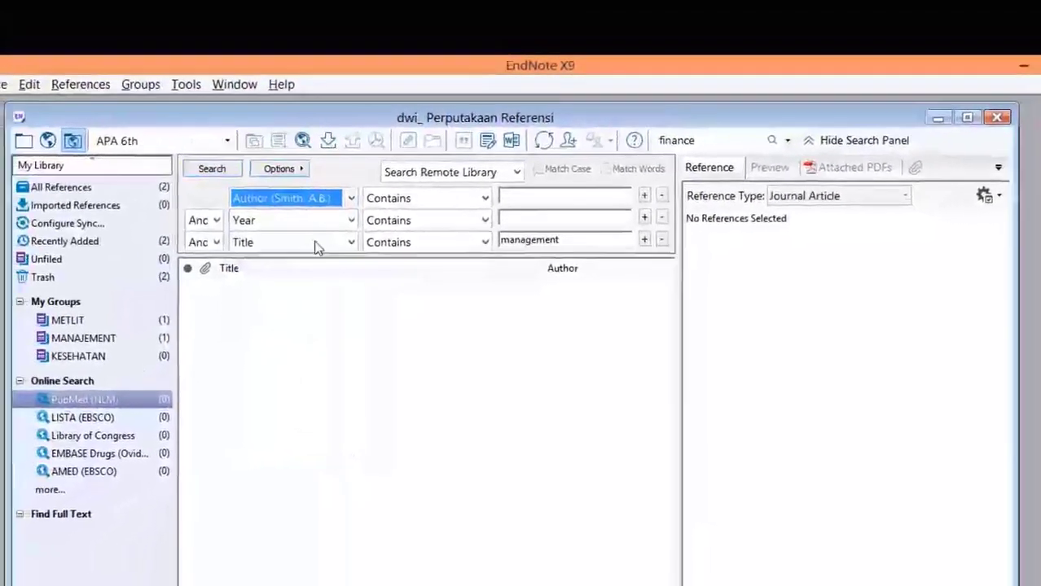
pyautogui.click(319, 244)
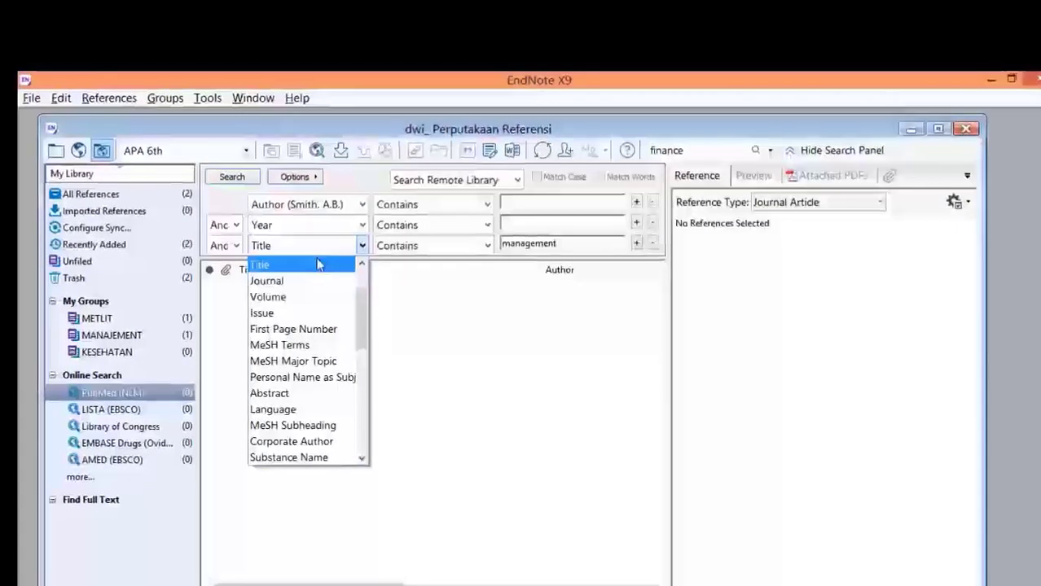
pyautogui.click(318, 263)
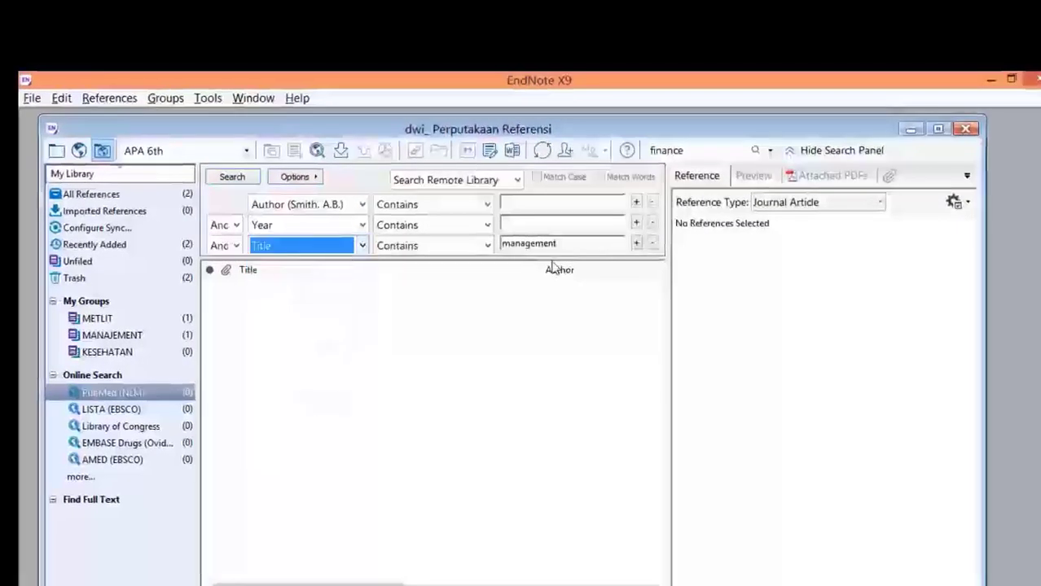
pyautogui.click(574, 243)
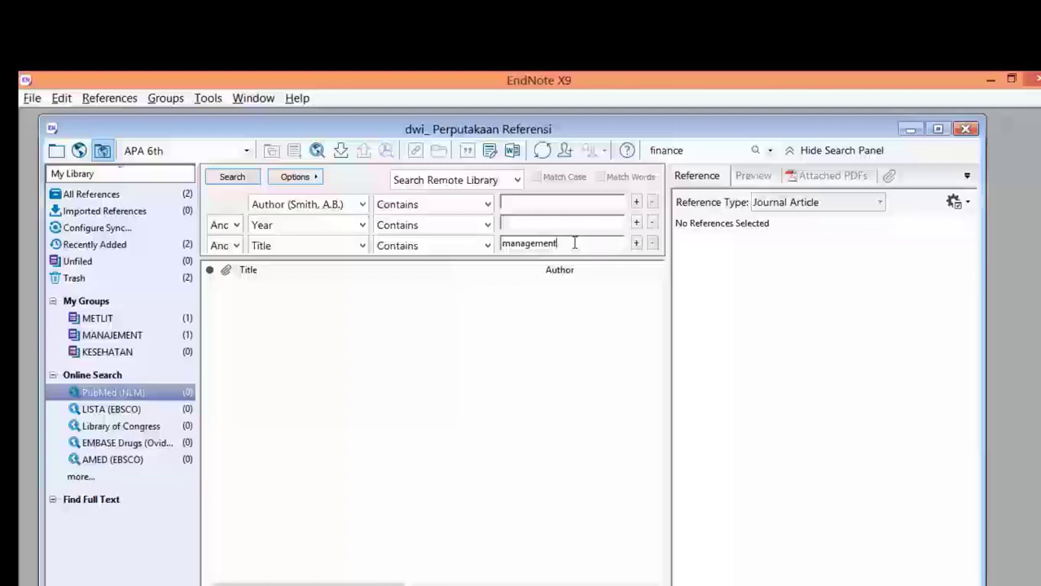
pyautogui.press('Return')
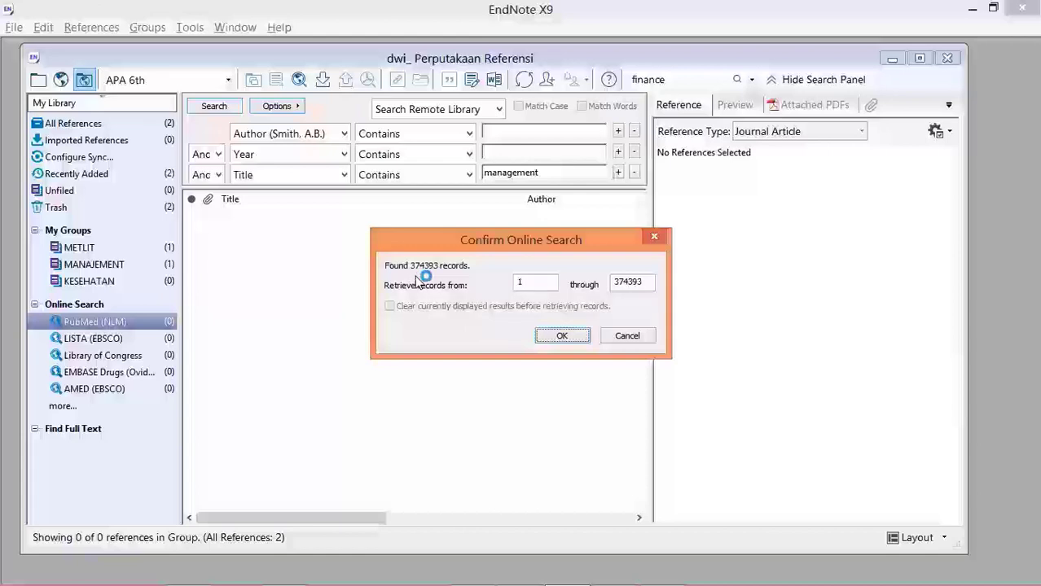
# Retrieve only records 1 through 10 of the "management" search.
pyautogui.doubleClick(647, 283)
pyautogui.press('BackSpace')
pyautogui.write('10')
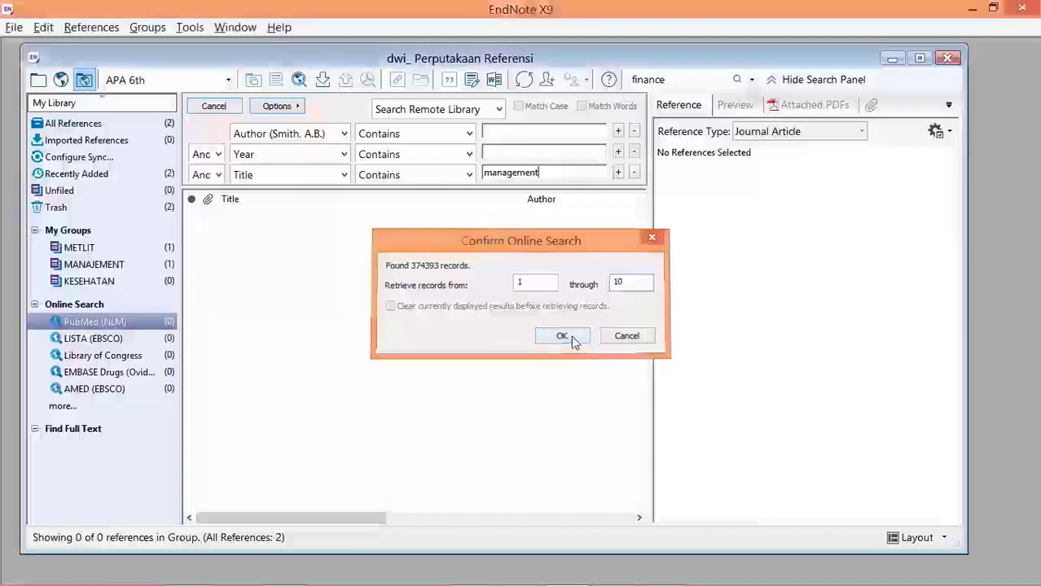
pyautogui.click(562, 335)
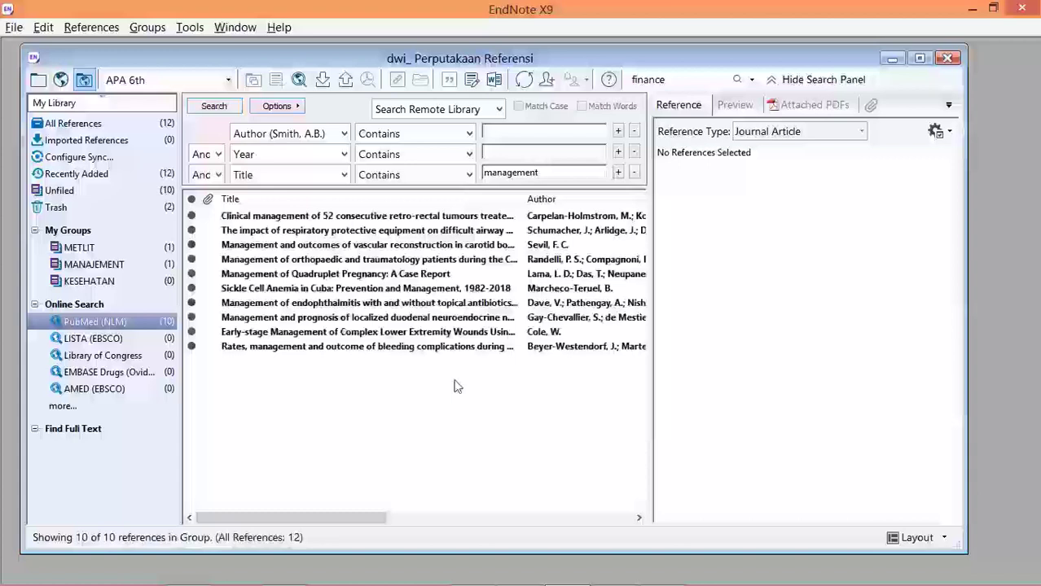
# Examine the first retrieved references and check for the word "management" in their titles.
pyautogui.click(272, 223)
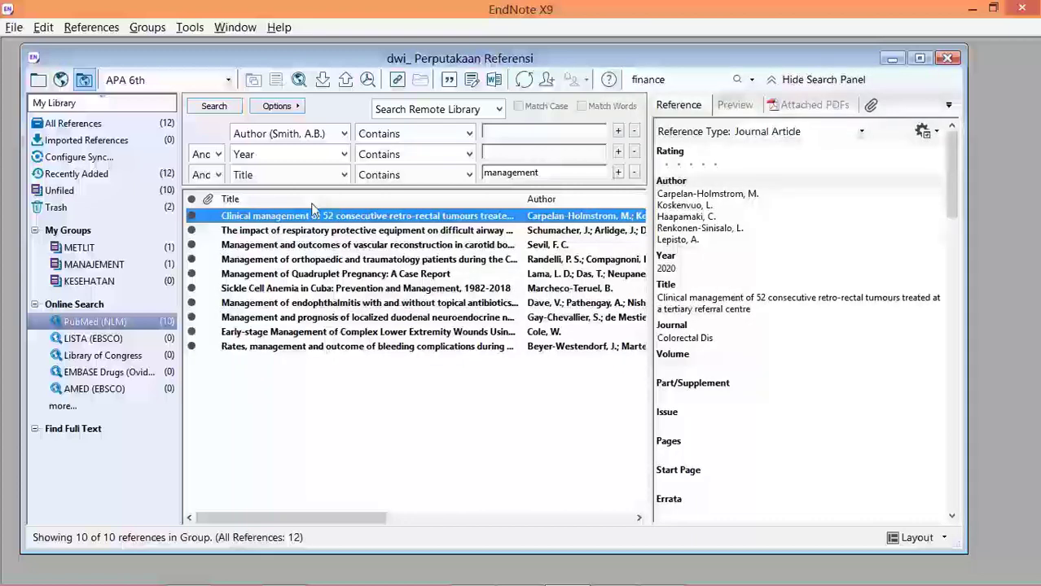
pyautogui.click(265, 232)
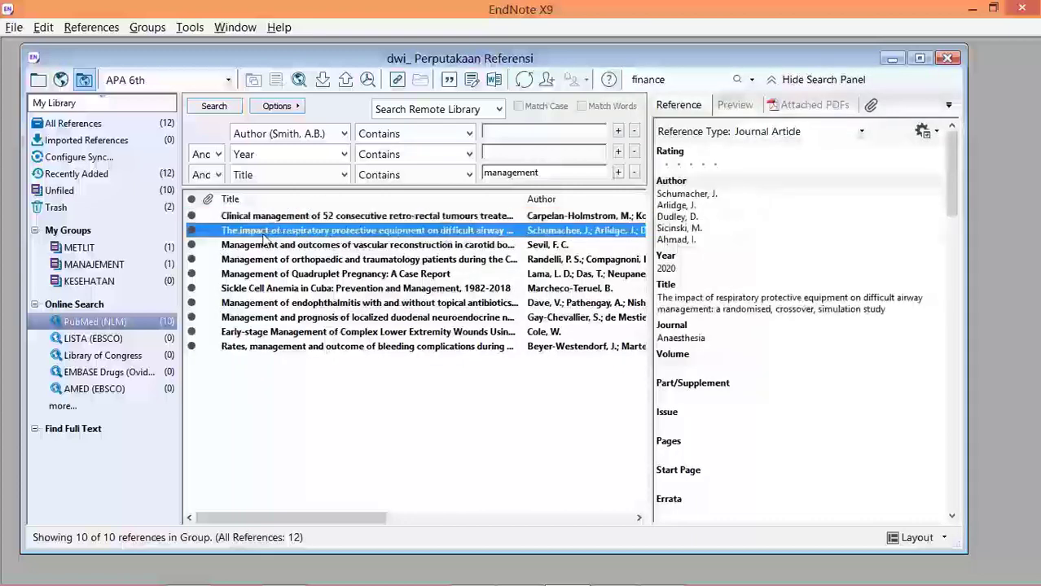
pyautogui.click(659, 310)
pyautogui.keyDown('shift'); pyautogui.click(699, 312); pyautogui.keyUp('shift')
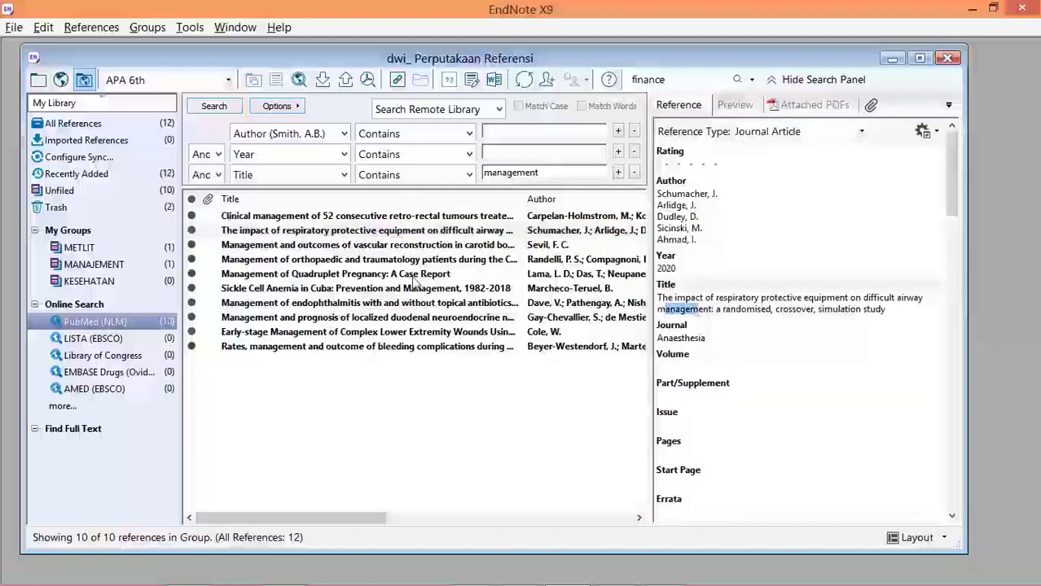
pyautogui.click(391, 417)
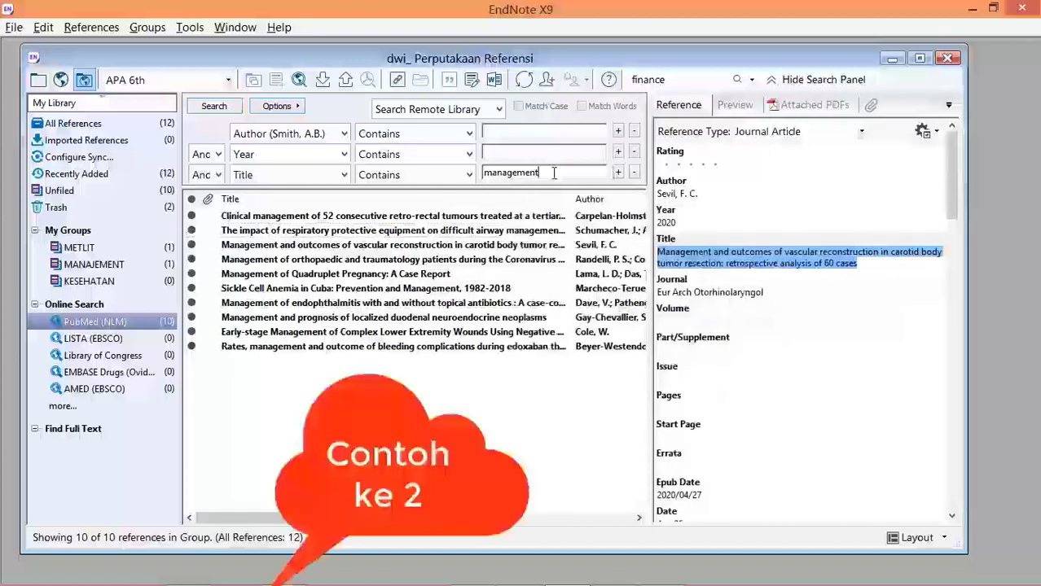
# Replace the title search term with "junk food" and run the PubMed search again.
pyautogui.press('BackSpace')
pyautogui.press('BackSpace')
pyautogui.press('BackSpace')
pyautogui.press('BackSpace')
pyautogui.press('BackSpace')
pyautogui.press('BackSpace')
pyautogui.press('BackSpace')
pyautogui.press('BackSpace')
pyautogui.press('BackSpace')
pyautogui.press('BackSpace')
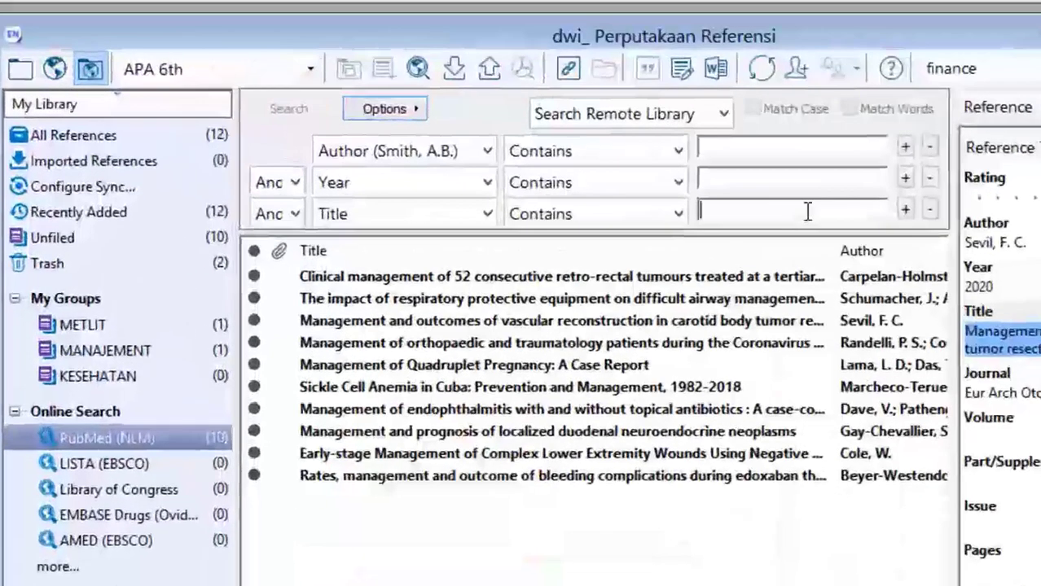
pyautogui.write('junk')
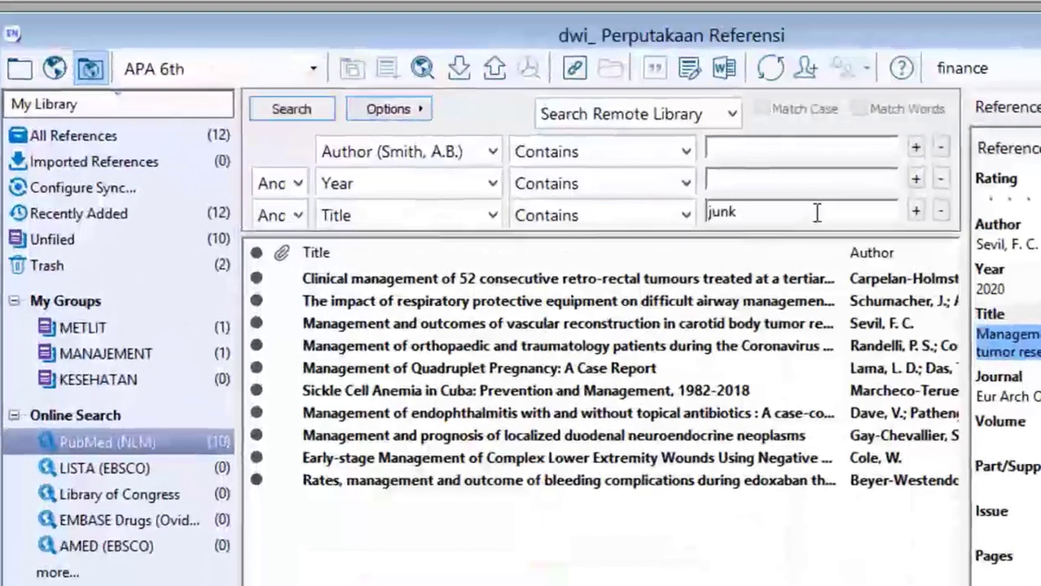
pyautogui.write(' food')
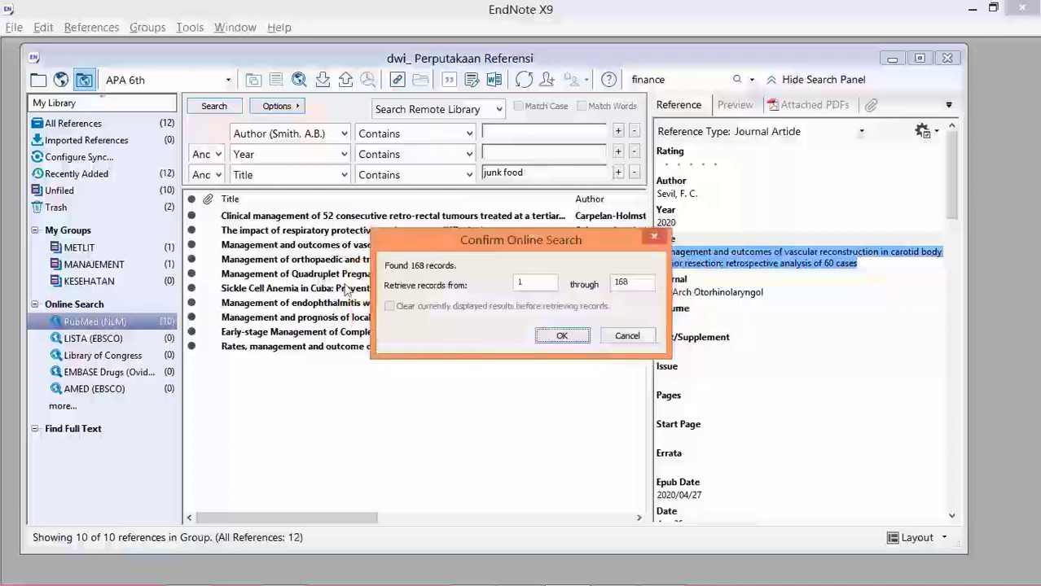
# Retrieve only records 1 through 10 of the "junk food" search.
pyautogui.doubleClick(633, 283)
pyautogui.write('10')
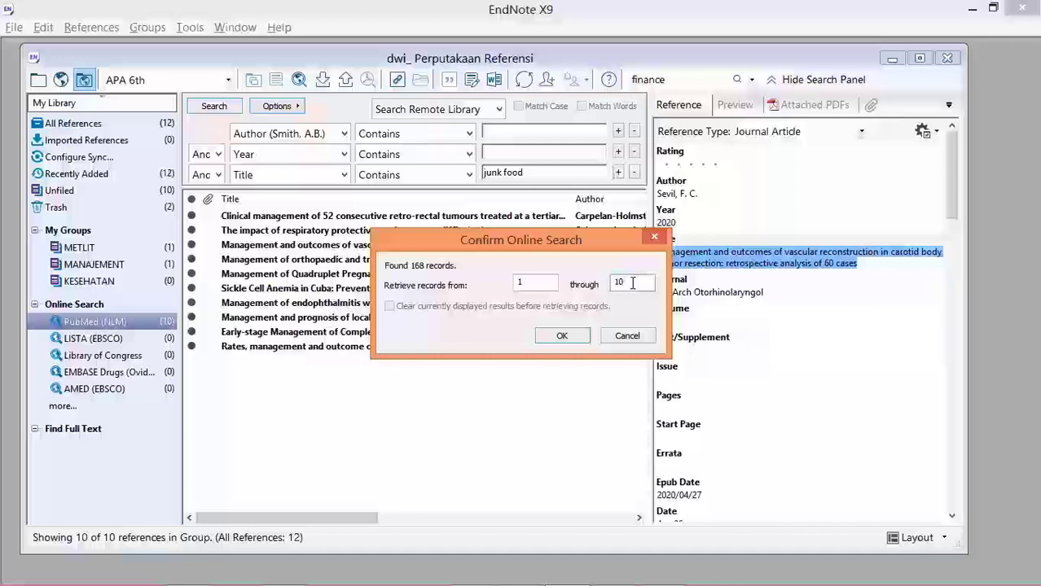
pyautogui.click(562, 337)
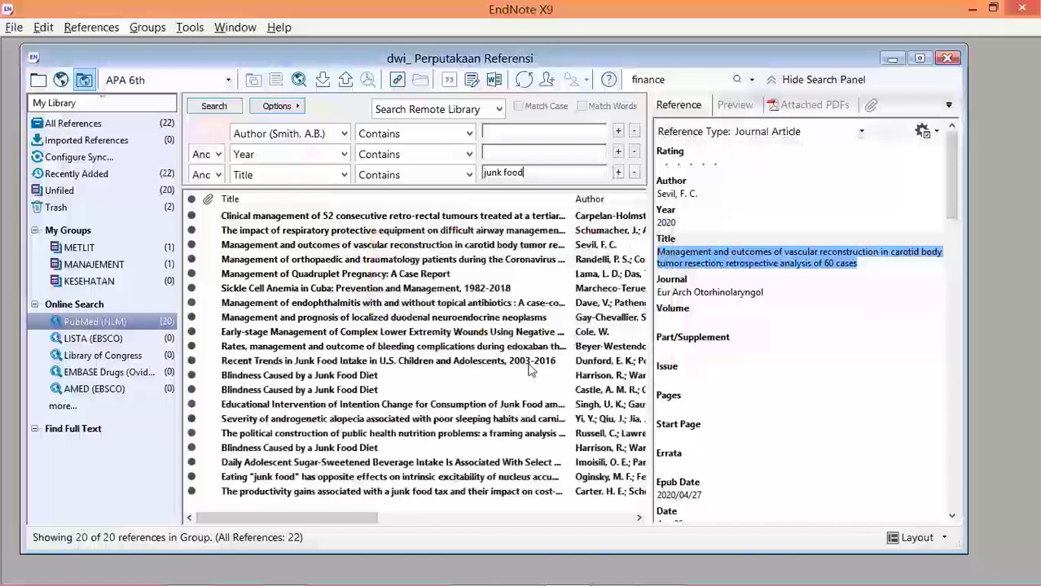
# Examine the details of the retrieved junk food references, including the full title of "Educational Intervention of Intention Change".
pyautogui.click(312, 363)
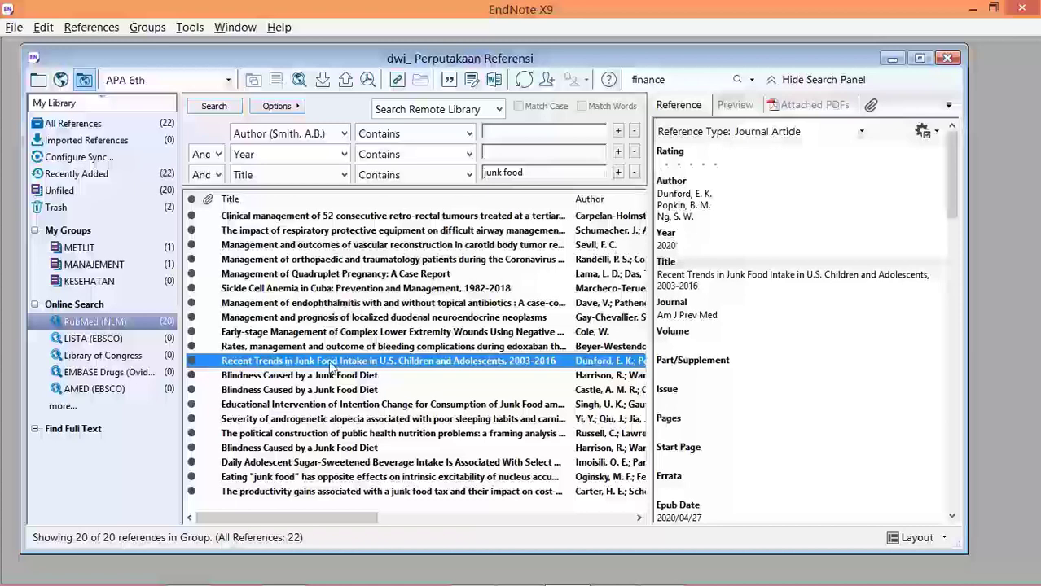
pyautogui.click(306, 379)
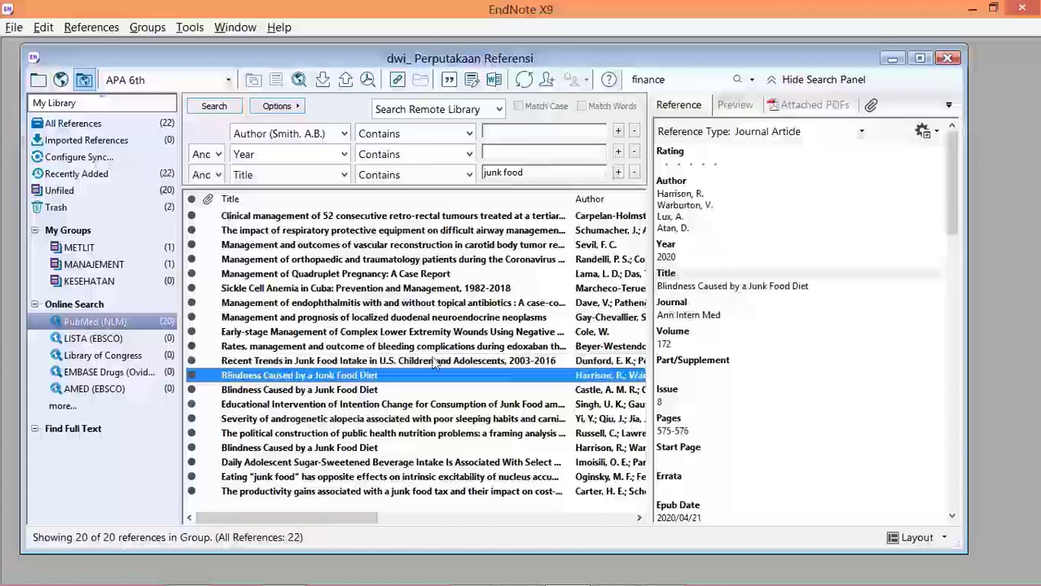
pyautogui.click(349, 394)
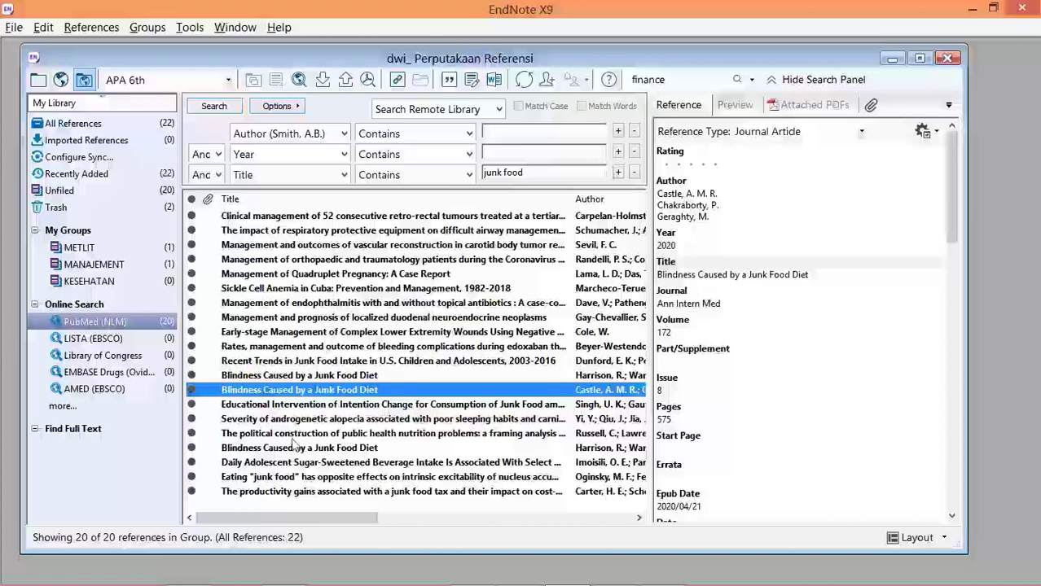
pyautogui.click(329, 377)
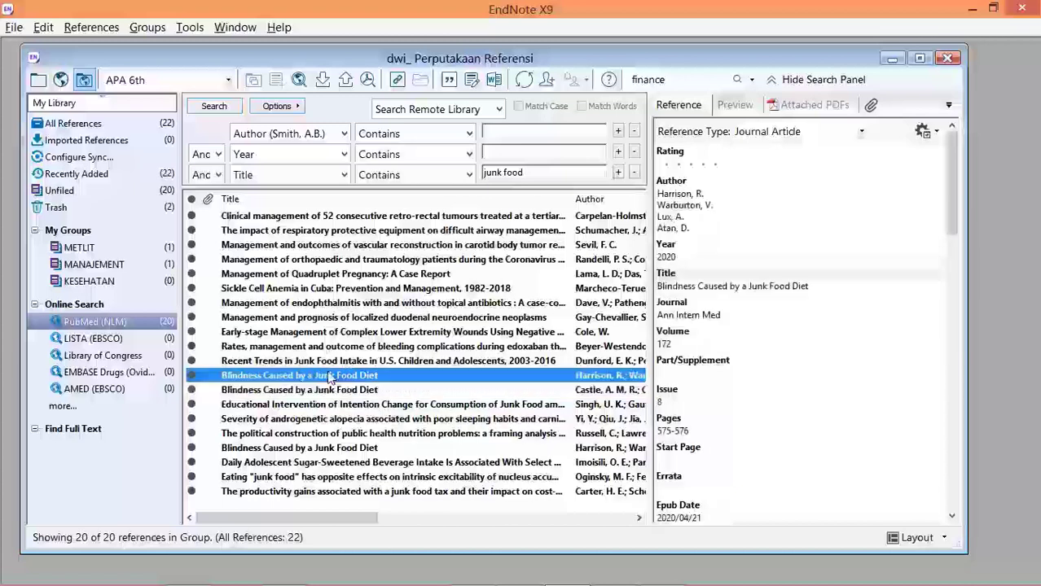
pyautogui.click(329, 391)
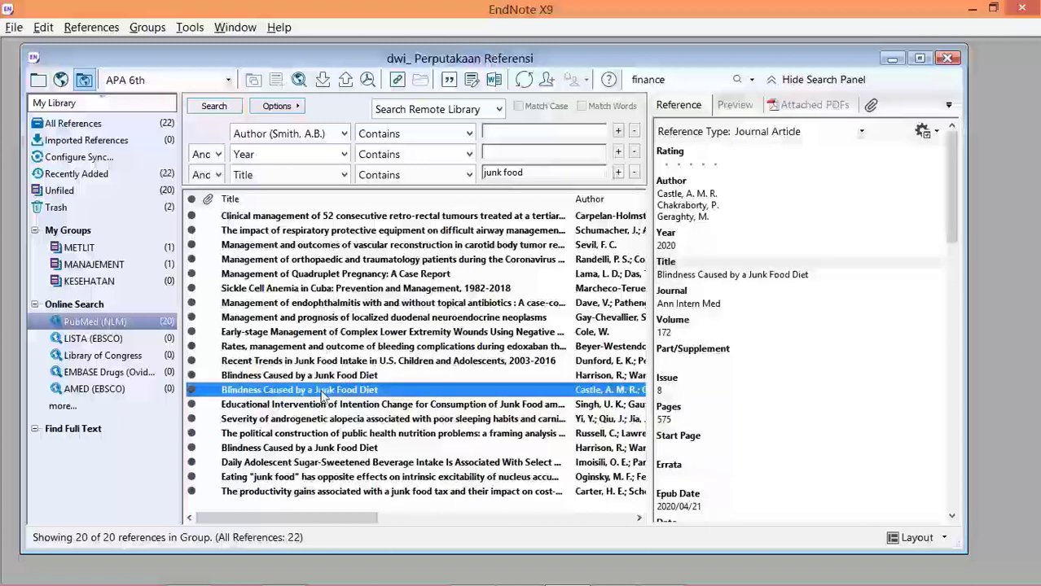
pyautogui.click(325, 405)
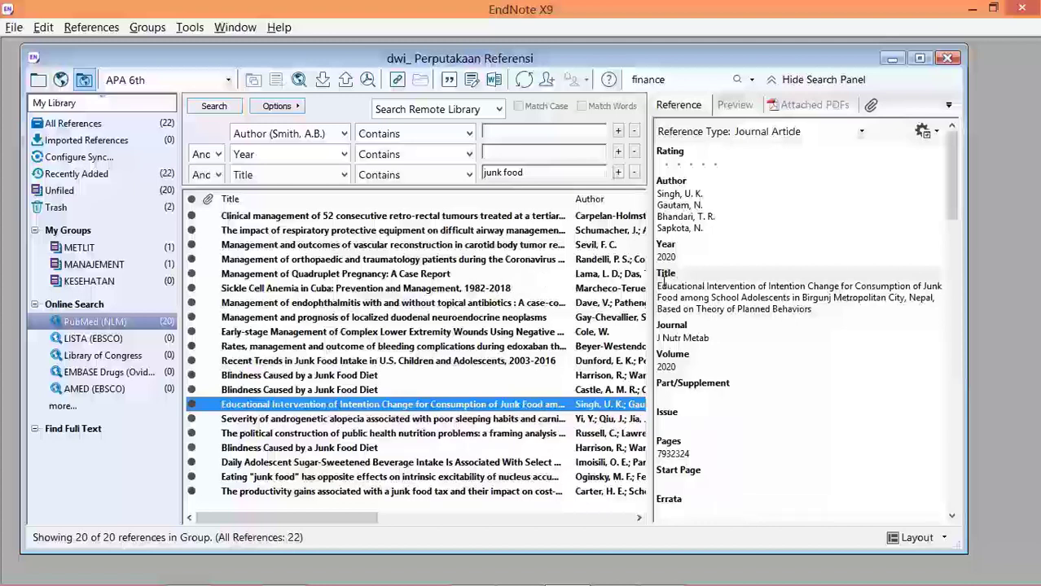
pyautogui.moveTo(660, 286); pyautogui.dragTo(847, 323)
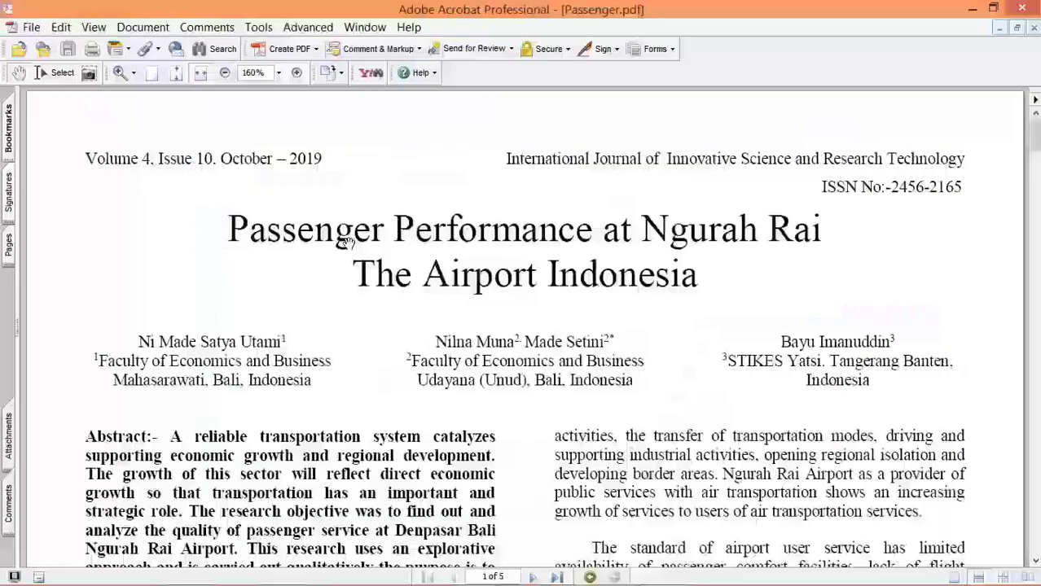
# Copy the article title "Passenger Performance at Ngurah Rai The Airport Indonesia" from the PDF to the clipboard.
pyautogui.click(59, 74)
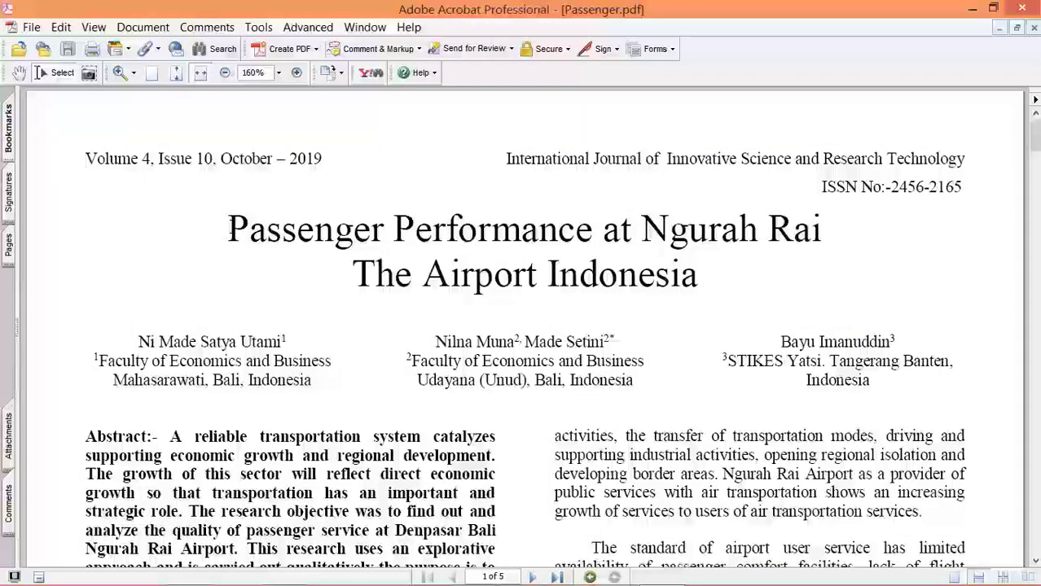
pyautogui.moveTo(429, 283); pyautogui.dragTo(579, 303)
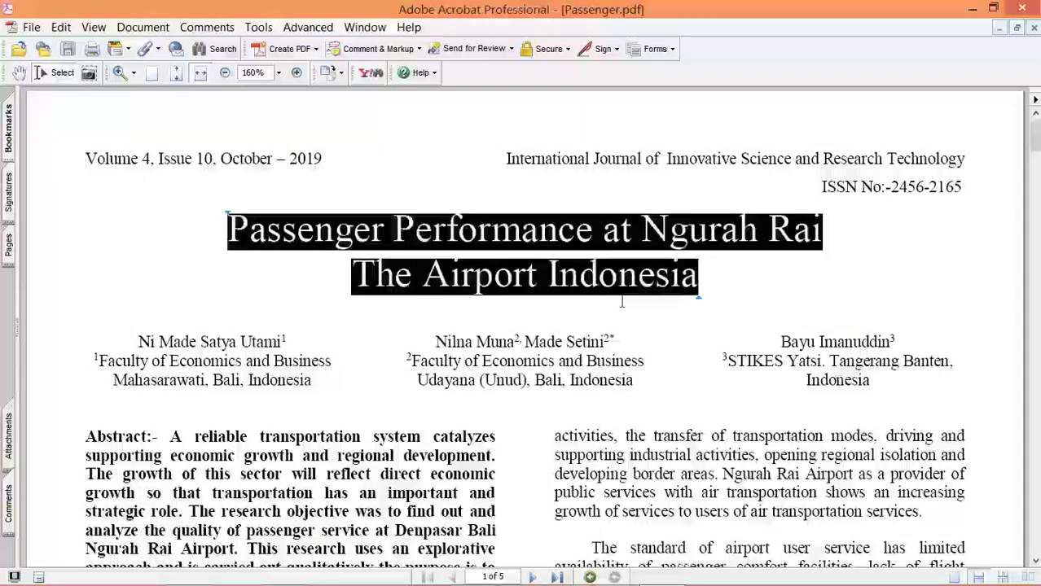
pyautogui.click(594, 285)
pyautogui.tripleClick(593, 285)
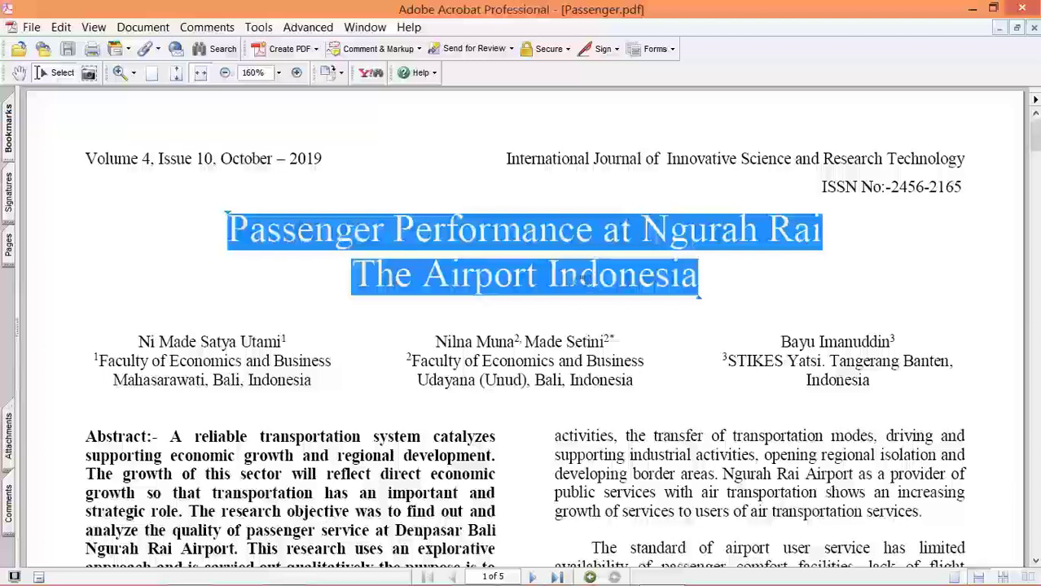
pyautogui.rightClick(500, 236)
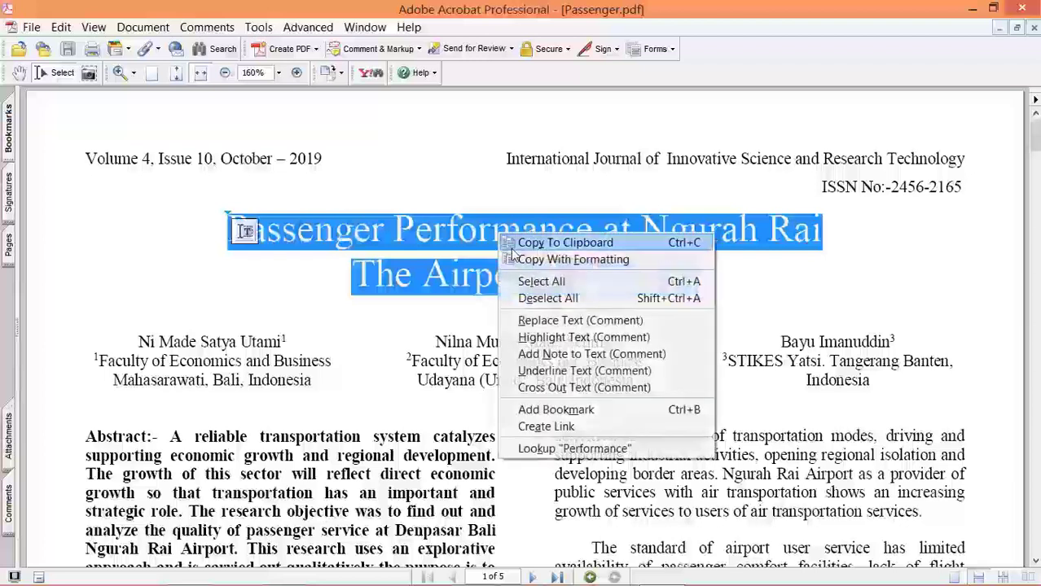
pyautogui.click(518, 244)
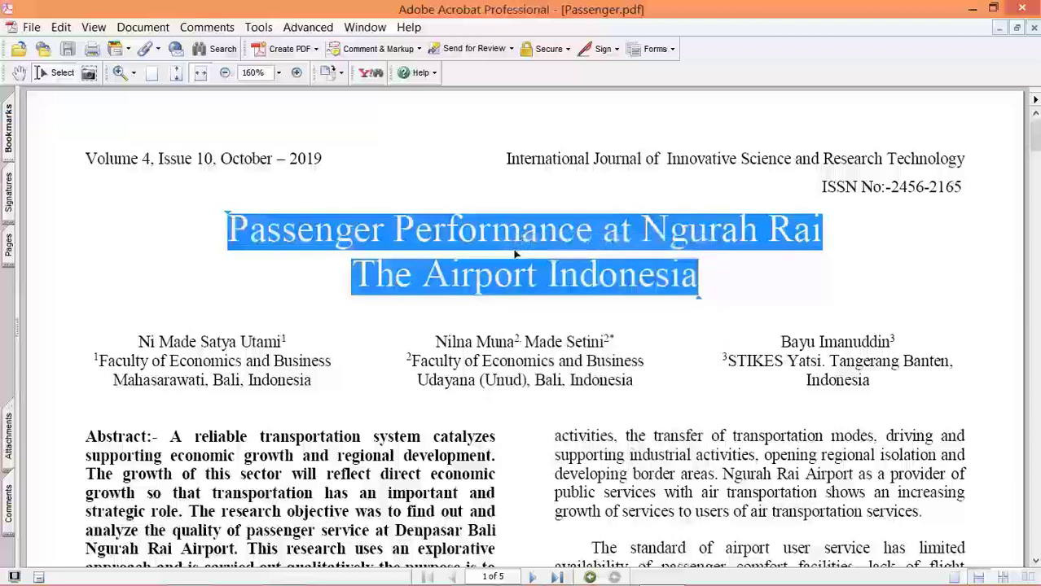
# Switch to Chrome and search Google Scholar for the copied title "Passenger Performance at Ngurah Rai The Airport Indonesia".
pyautogui.moveTo(492, 577)
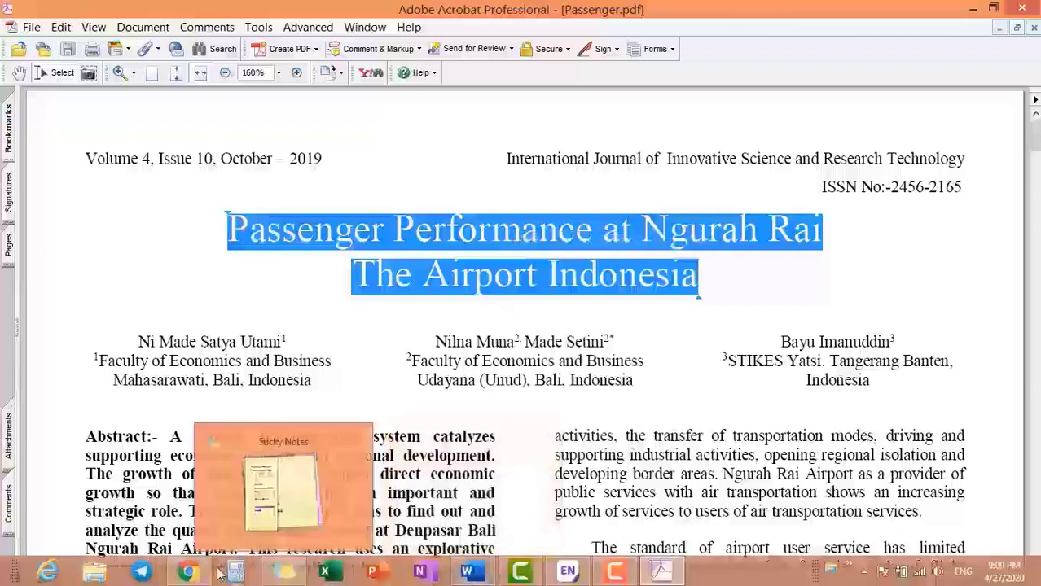
pyautogui.click(189, 572)
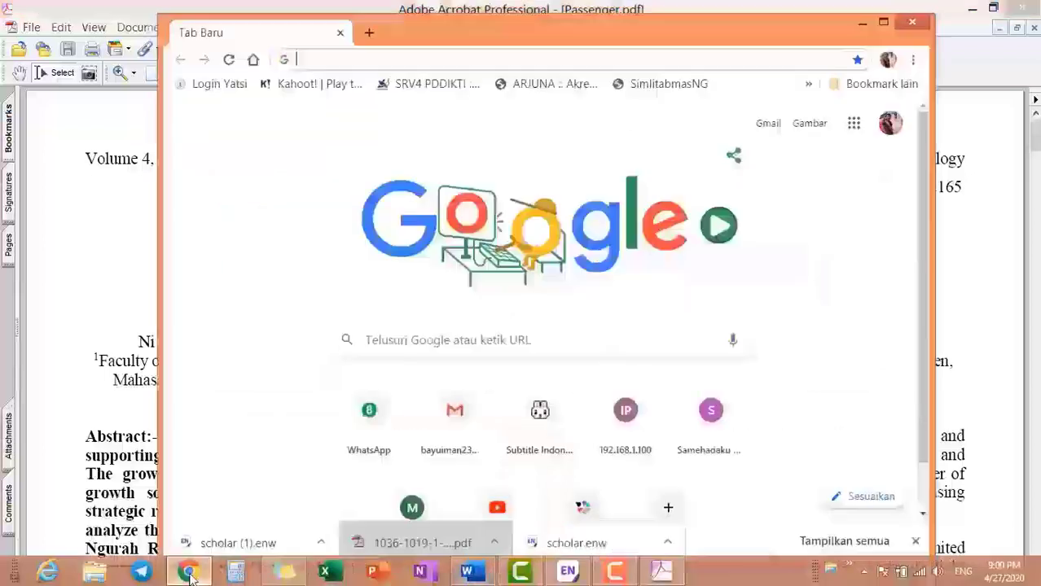
pyautogui.click(371, 341)
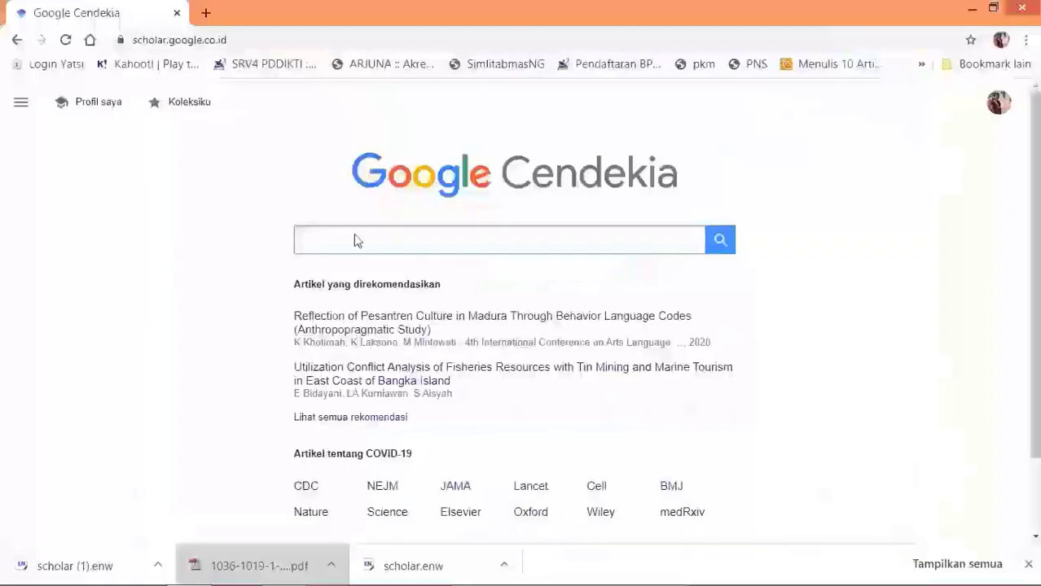
pyautogui.click(354, 235)
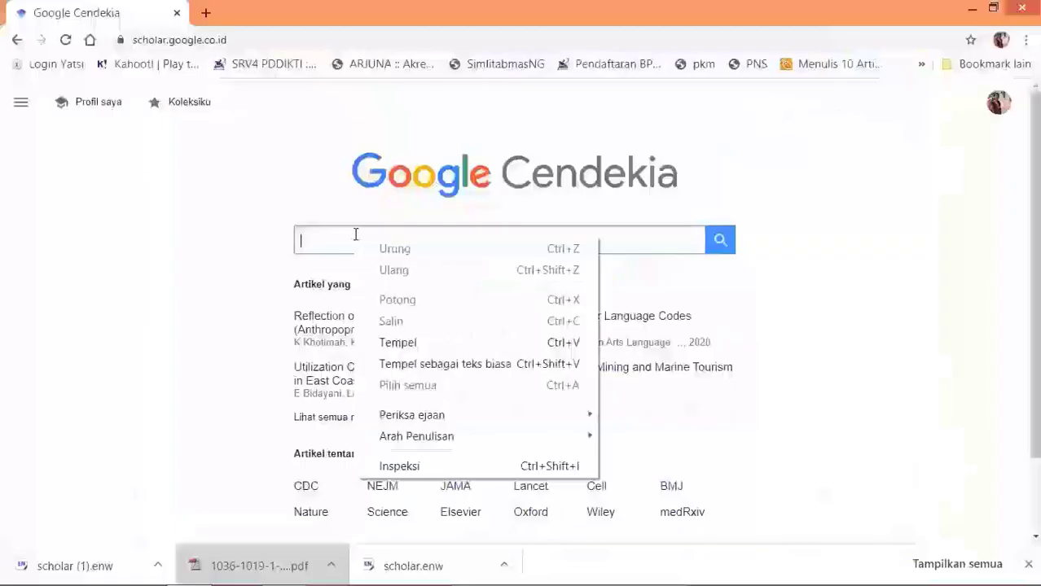
pyautogui.rightClick(355, 239)
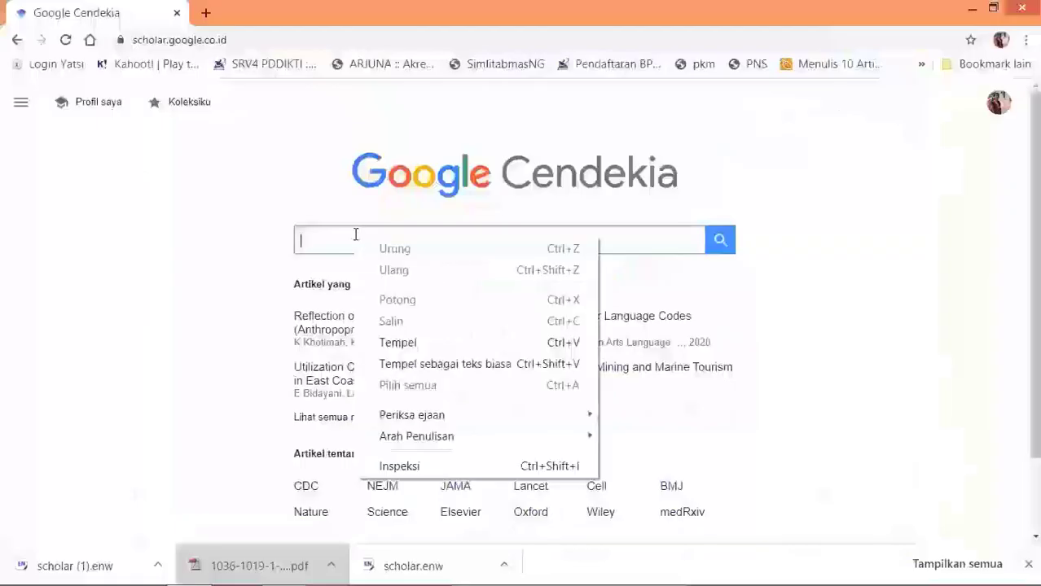
pyautogui.click(392, 342)
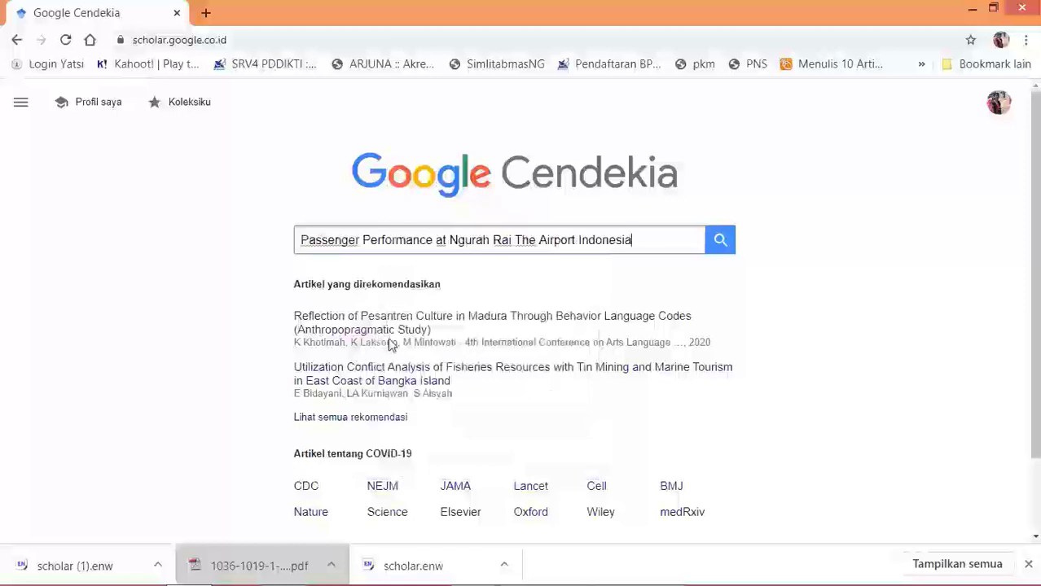
pyautogui.click(719, 244)
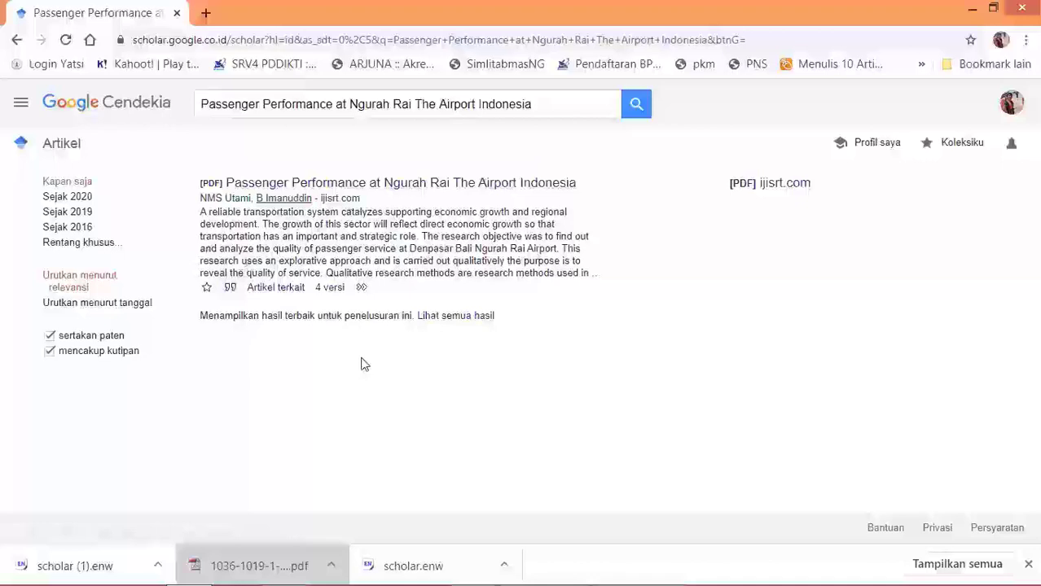
# Download the article's citation in EndNote format and open the downloaded file scholar (2).enw.
pyautogui.click(230, 290)
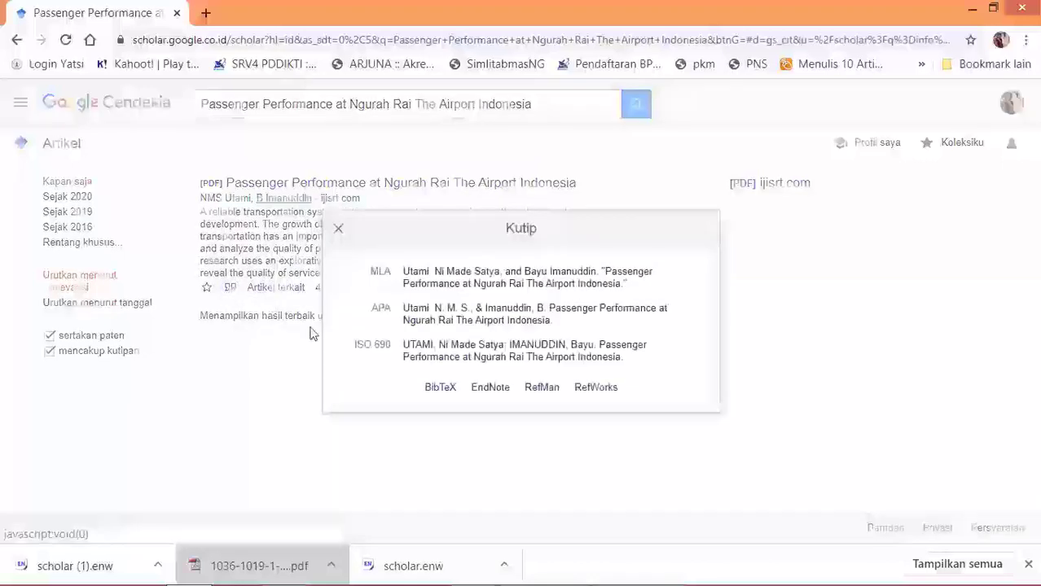
pyautogui.click(487, 394)
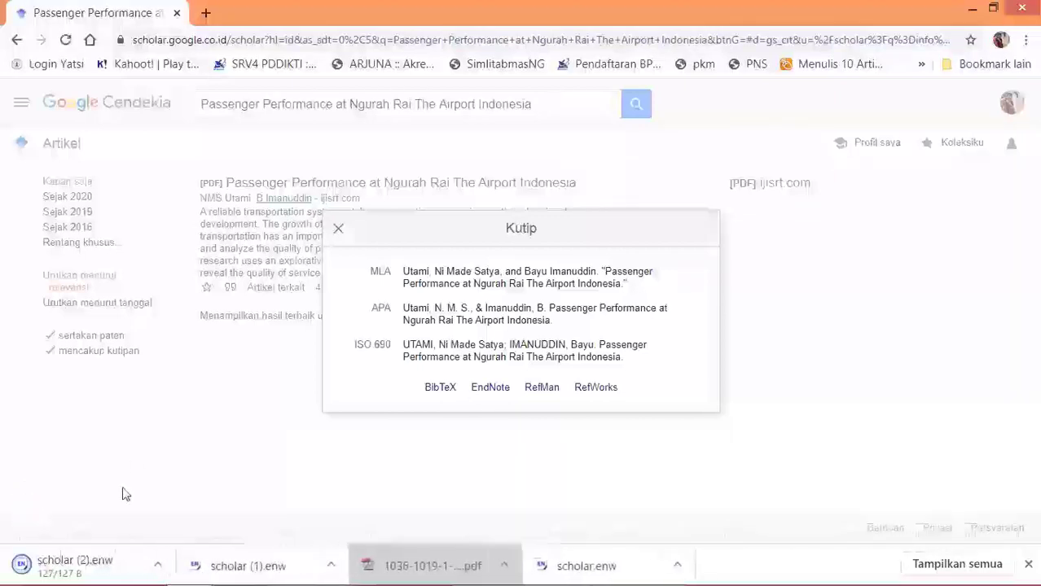
pyautogui.click(80, 570)
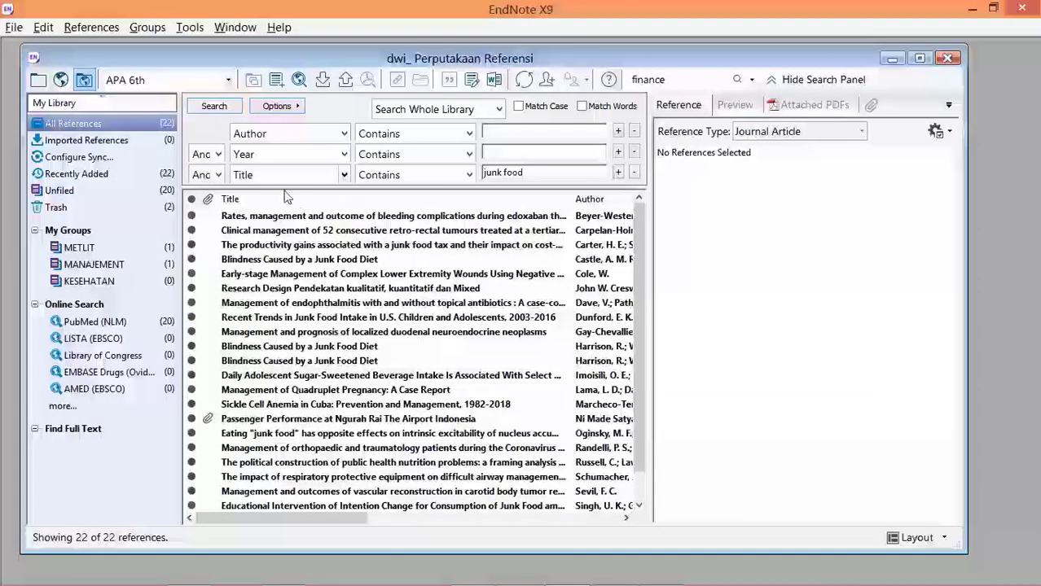
# Import scholar (2).enw from Downloads into the library with the EndNote Import option.
pyautogui.click(324, 81)
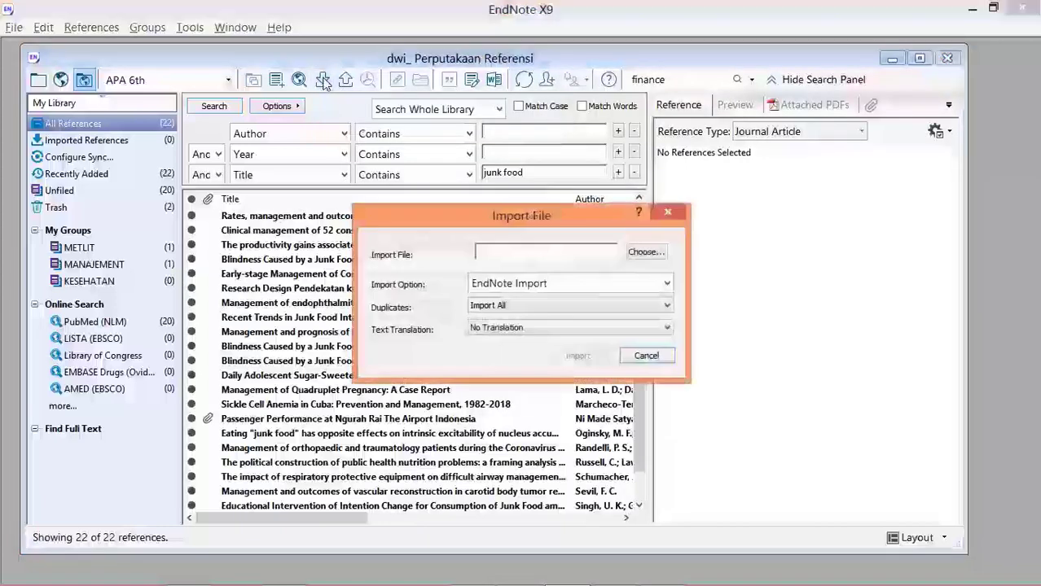
pyautogui.click(640, 254)
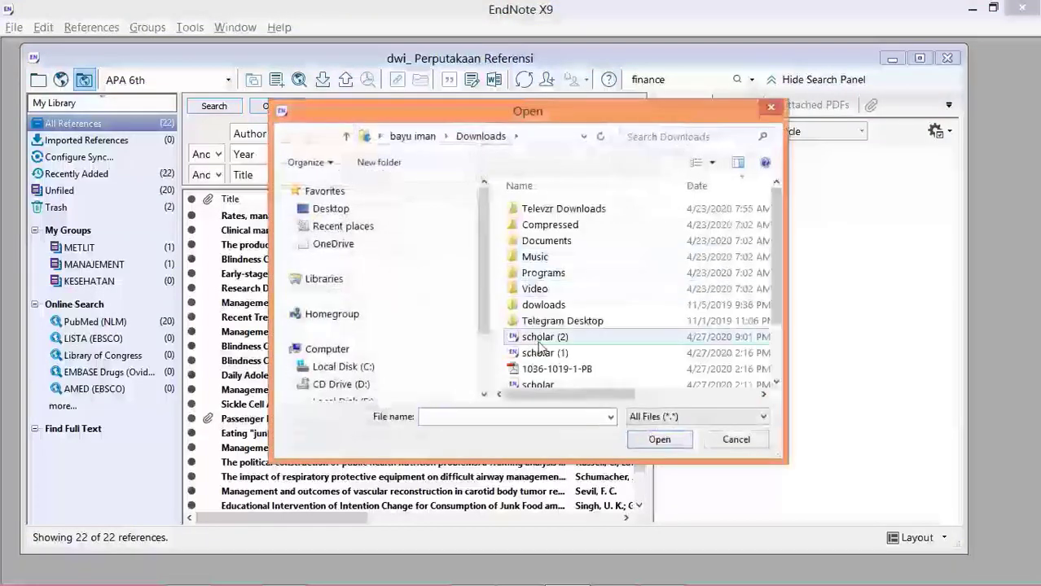
pyautogui.click(538, 342)
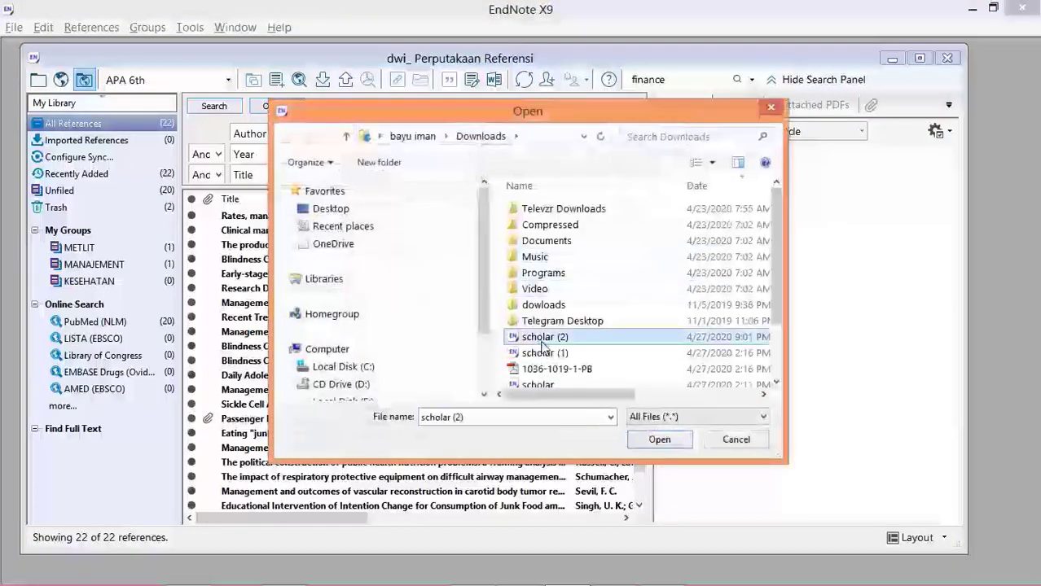
pyautogui.click(658, 440)
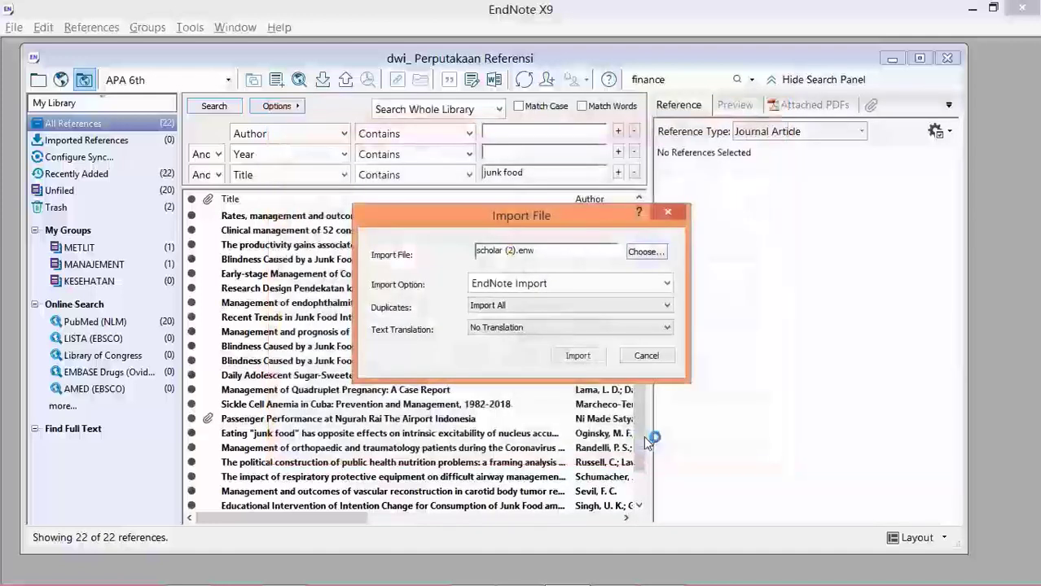
pyautogui.click(557, 289)
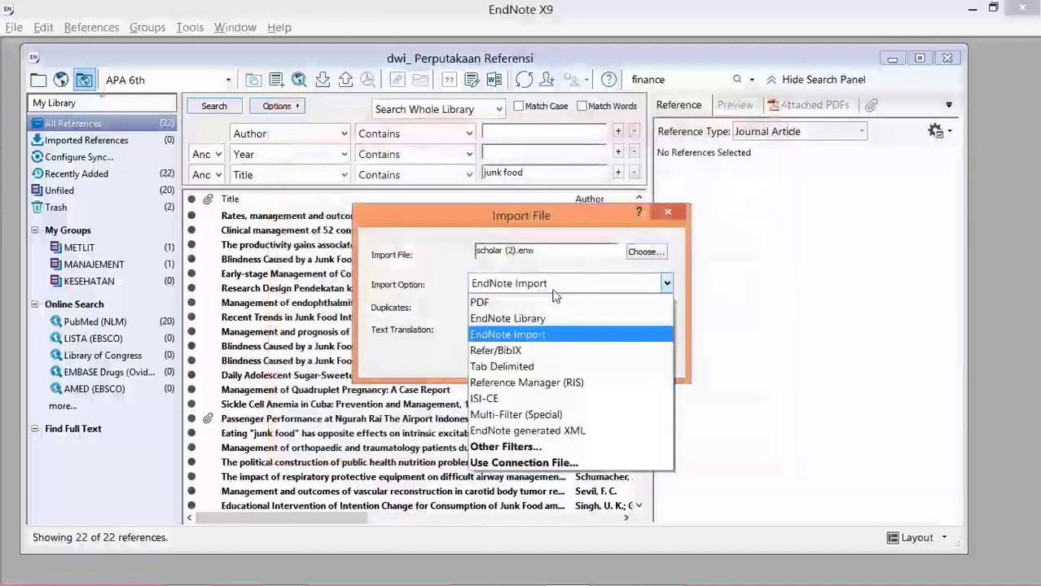
pyautogui.click(544, 336)
pyautogui.click(578, 357)
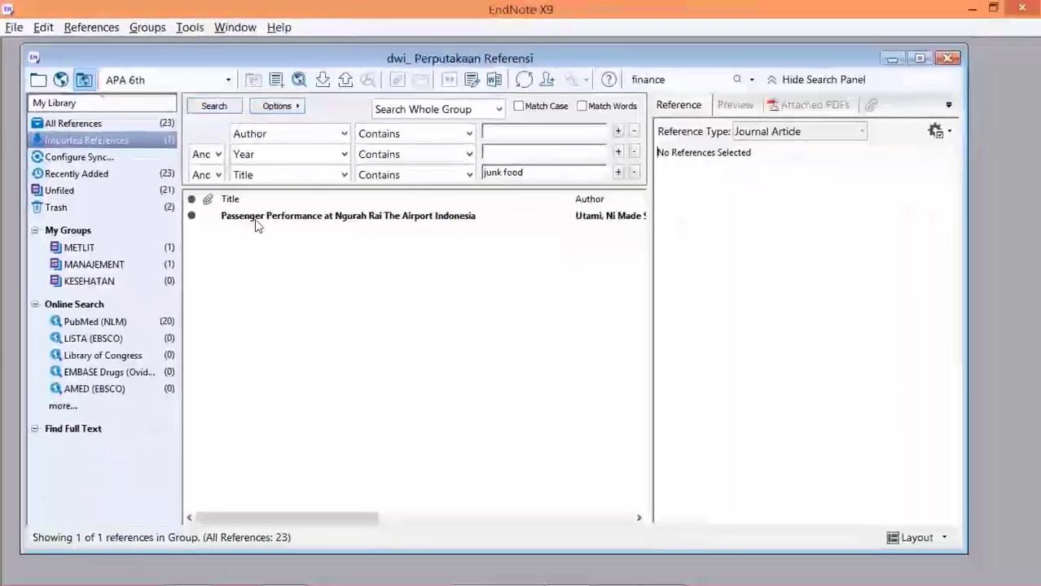
# Add the imported "Passenger Performance" reference to the MANAJEMENT group and show that group's references.
pyautogui.click(255, 220)
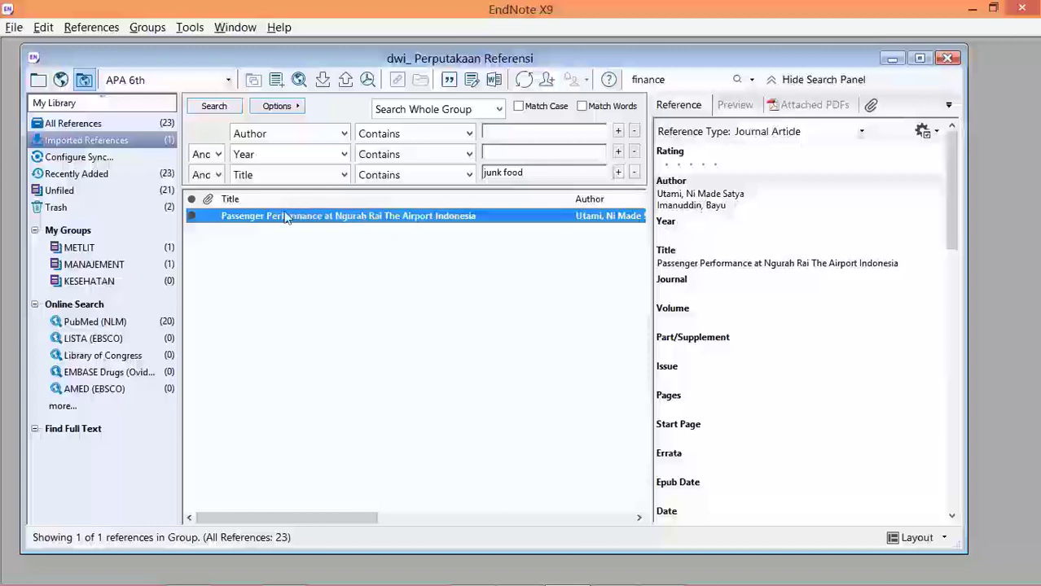
pyautogui.moveTo(285, 215); pyautogui.dragTo(174, 276)
pyautogui.click(149, 274)
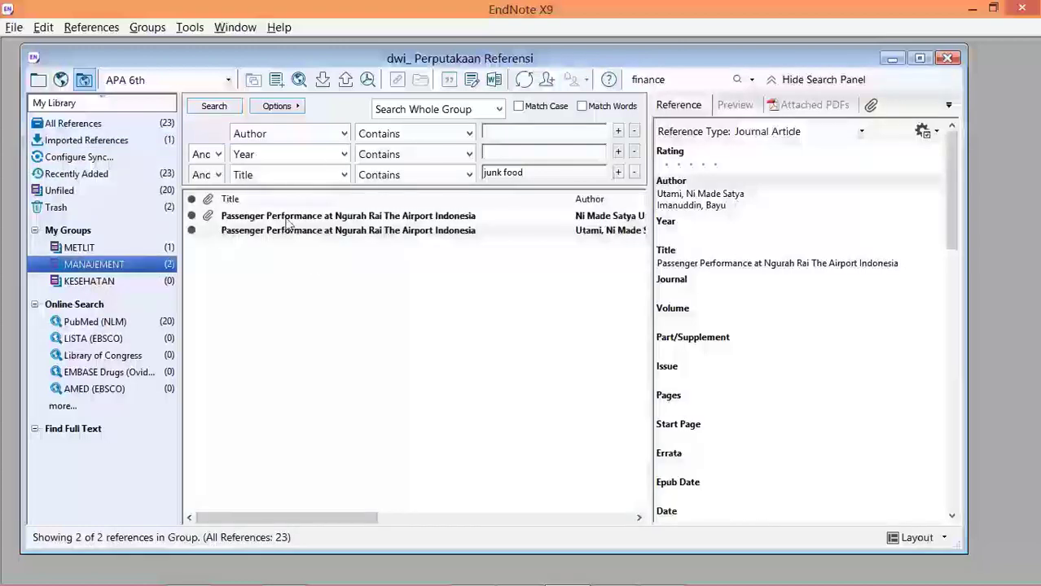
# Compare the field details of the two "Passenger Performance" references in the MANAJEMENT group.
pyautogui.click(288, 218)
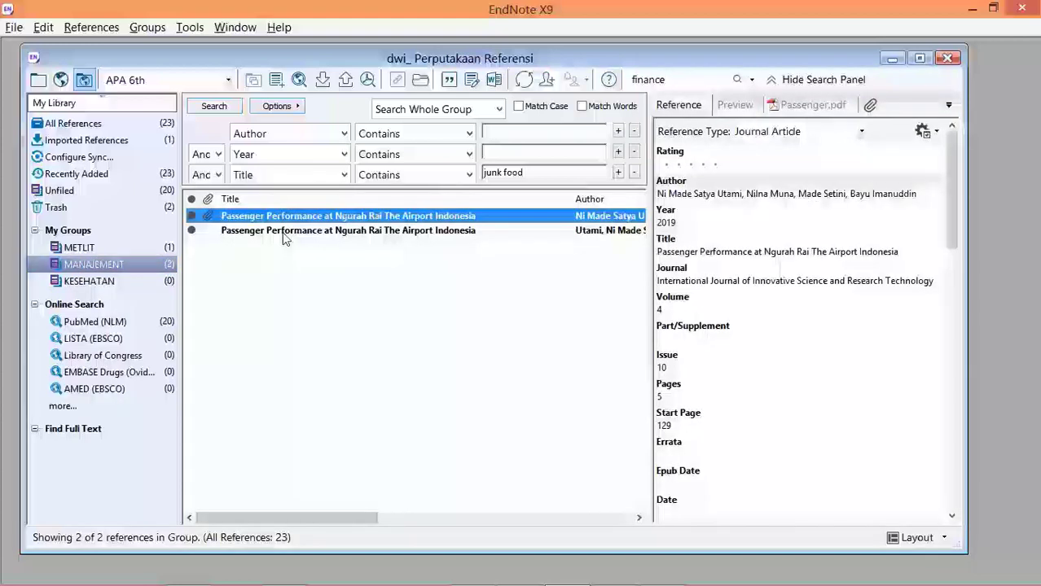
pyautogui.click(283, 232)
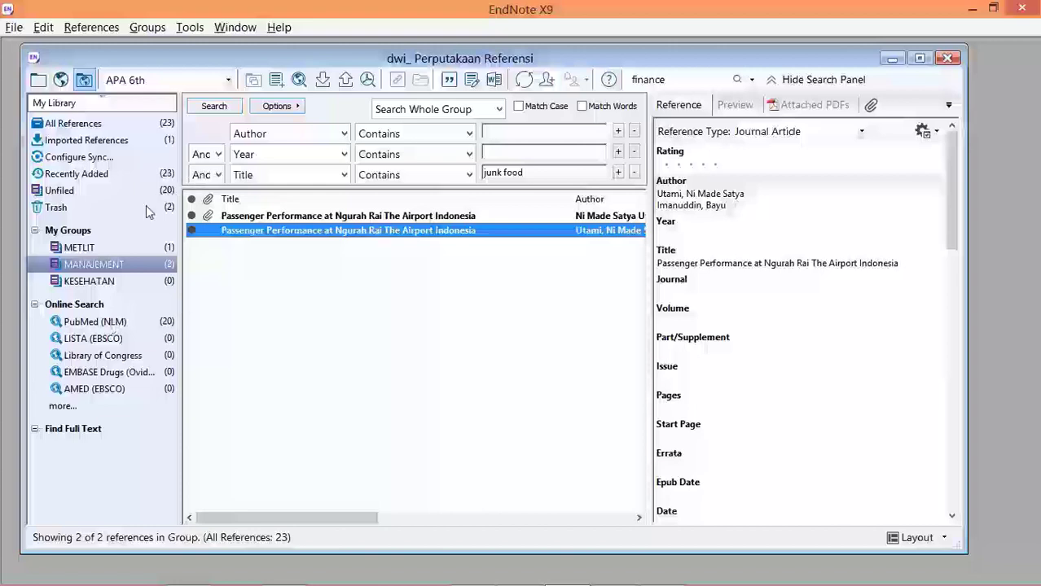
pyautogui.click(134, 249)
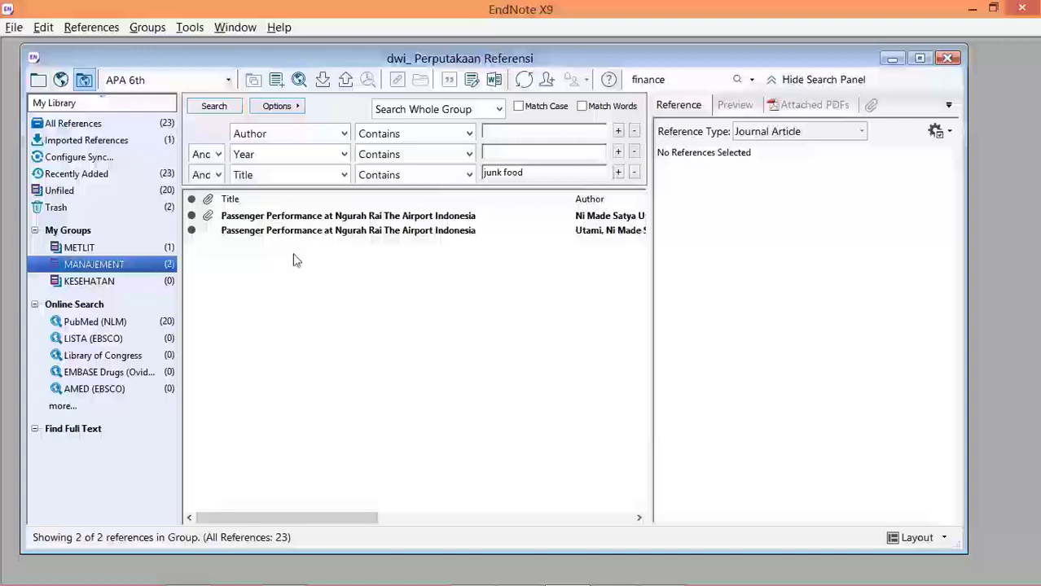
# Open the Passenger.pdf attached to the first "Passenger Performance" reference in its own window.
pyautogui.click(347, 218)
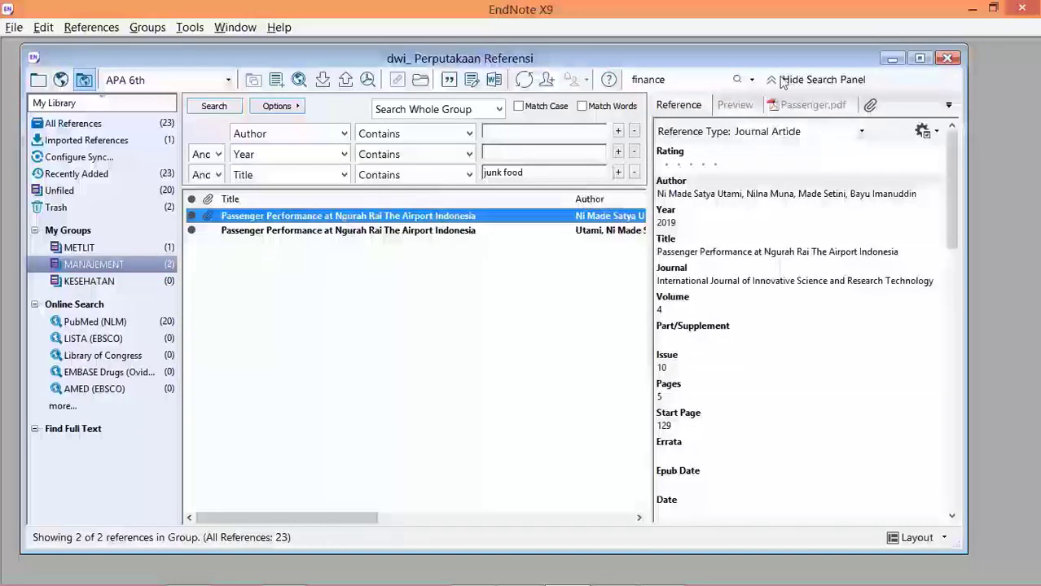
pyautogui.click(794, 105)
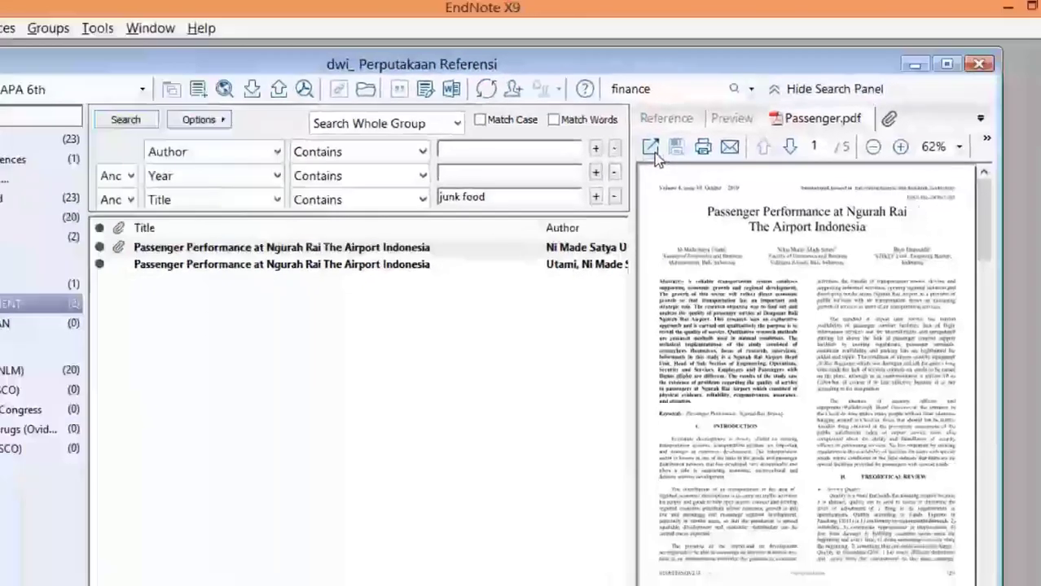
pyautogui.click(625, 126)
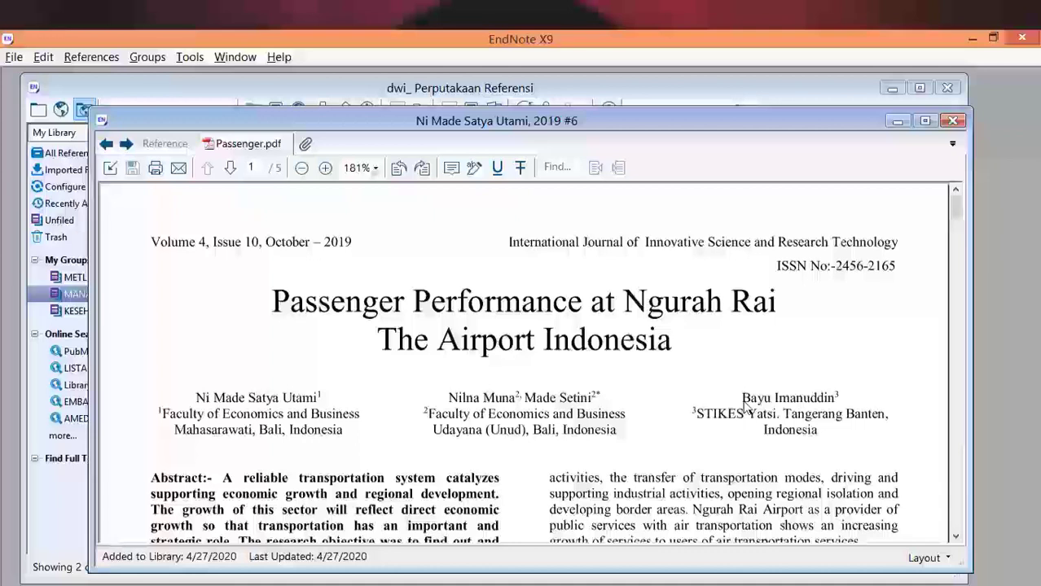
# Highlight the third author's name and affiliation and the start of the "standard of airport user service" paragraph, saving the changes when closing the PDF.
pyautogui.click(474, 168)
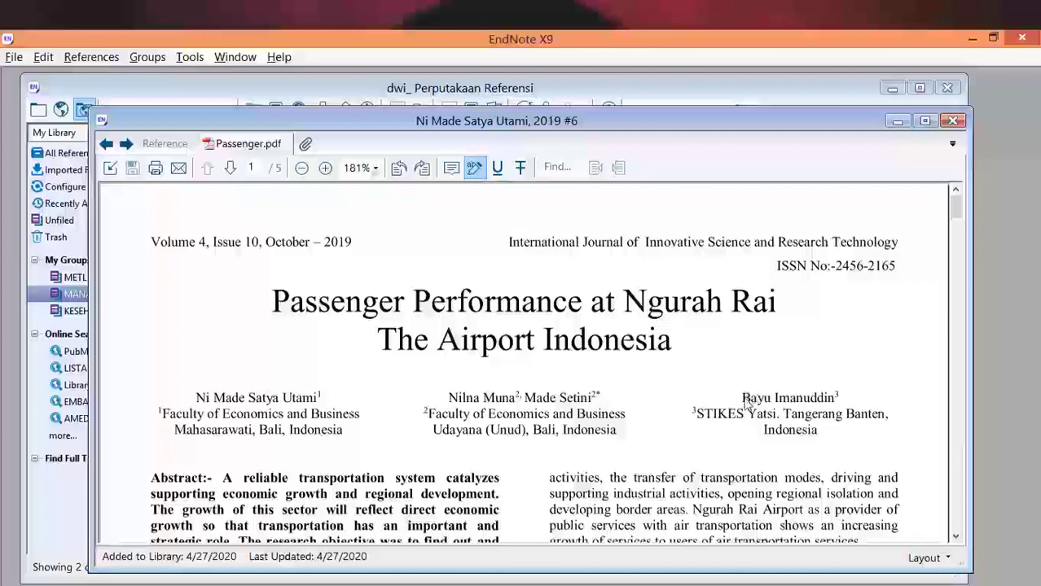
pyautogui.moveTo(747, 402)
pyautogui.mouseDown()
pyautogui.moveTo(814, 409)
pyautogui.moveTo(805, 423)
pyautogui.mouseUp()
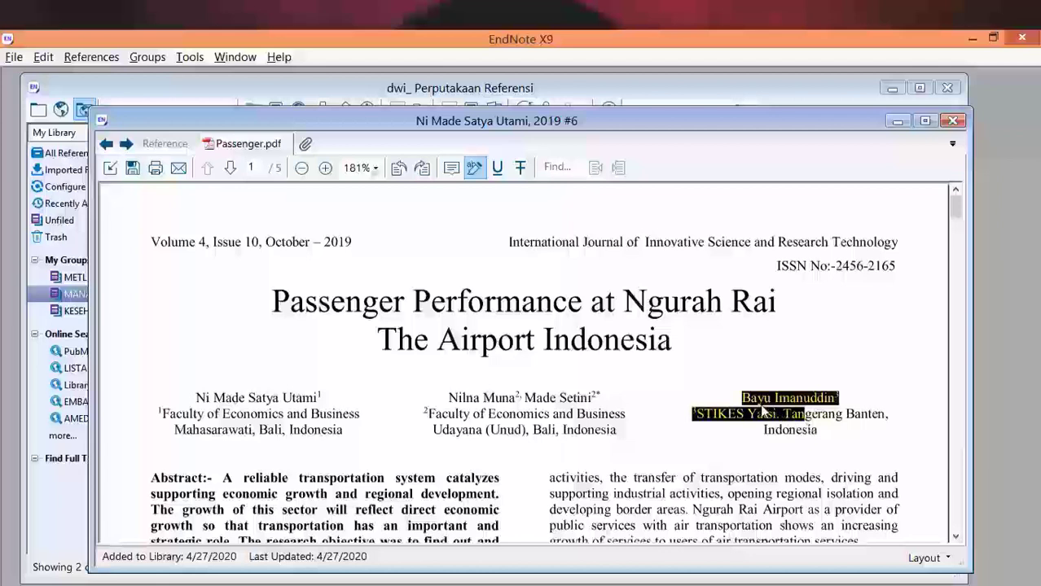
pyautogui.moveTo(749, 401); pyautogui.dragTo(783, 452)
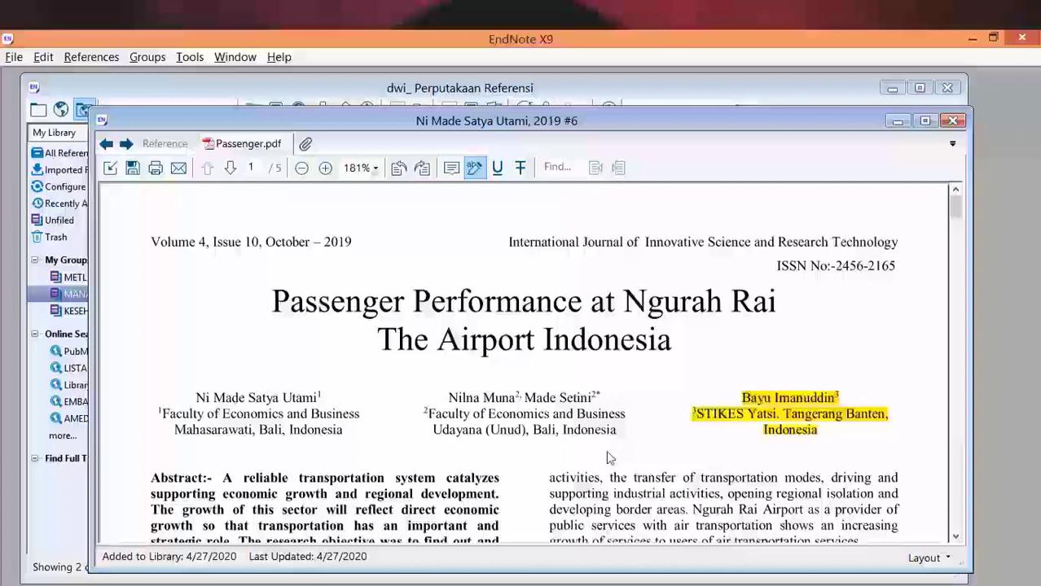
pyautogui.scroll(-3, 957, 208)
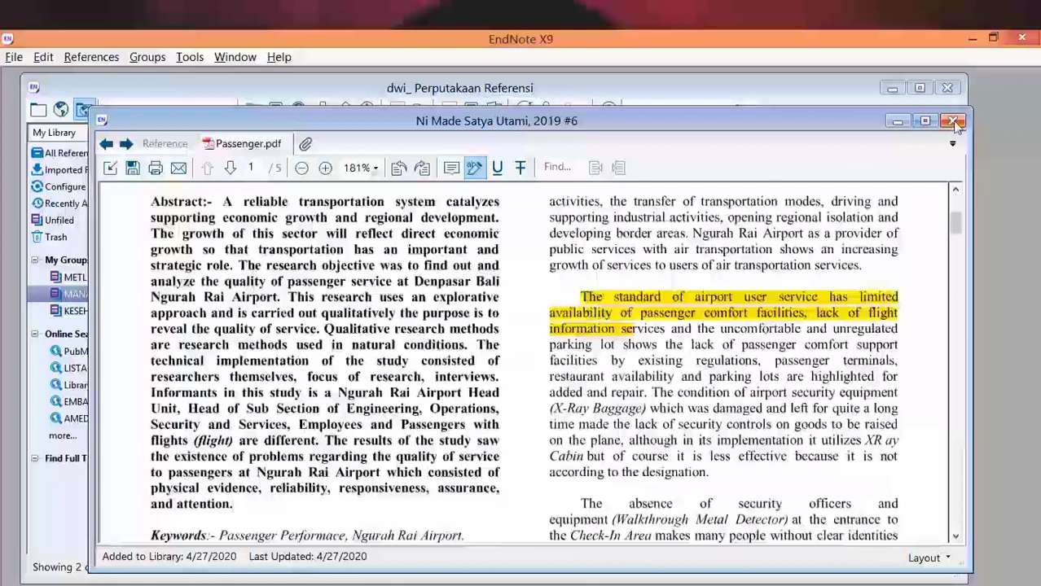
pyautogui.click(952, 120)
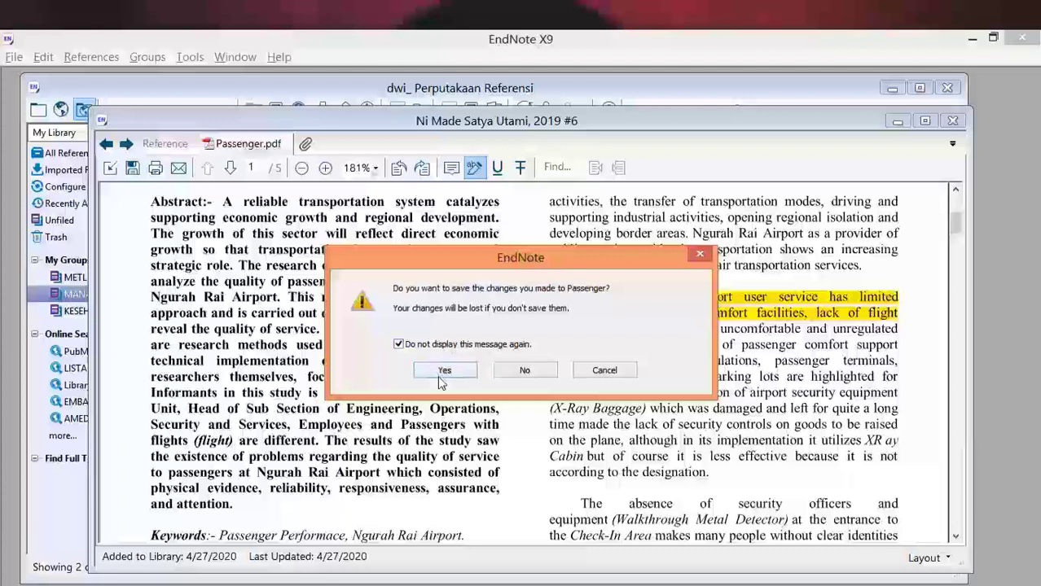
pyautogui.click(437, 373)
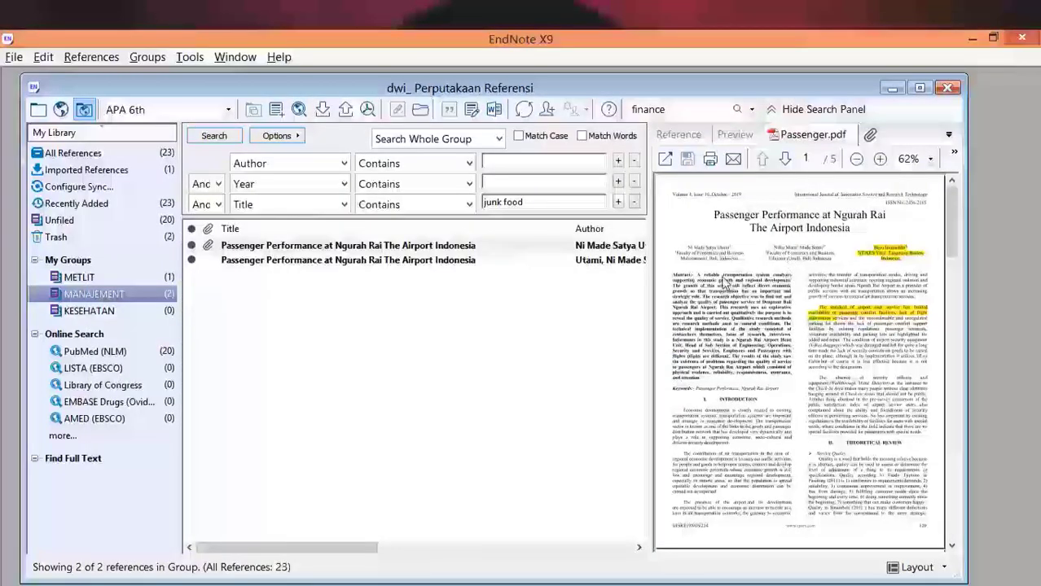
# Show all references in the library and check the "Passenger Performance" reference and its neighbours for attached PDFs.
pyautogui.click(291, 245)
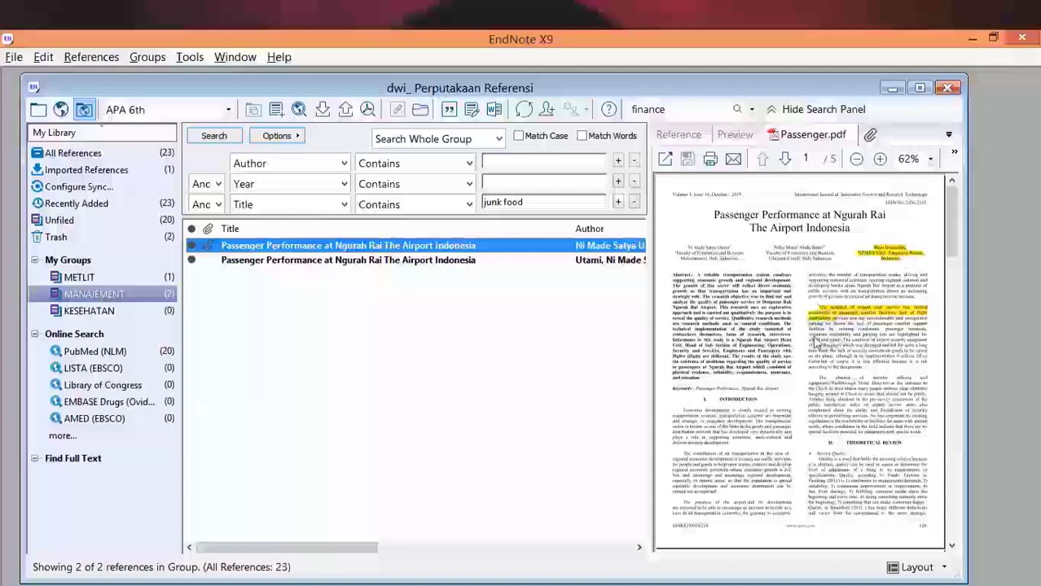
pyautogui.click(70, 155)
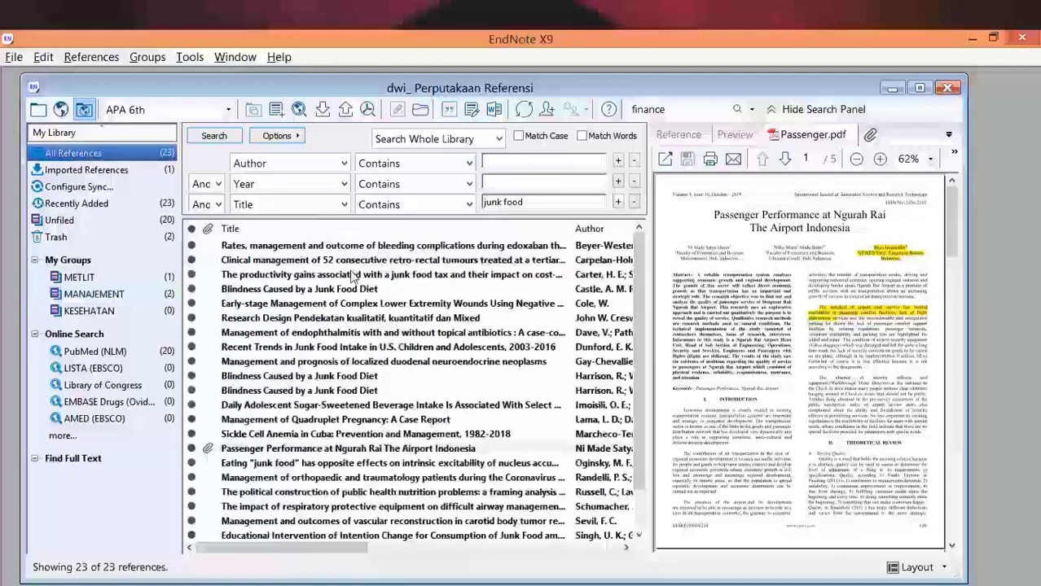
pyautogui.click(335, 463)
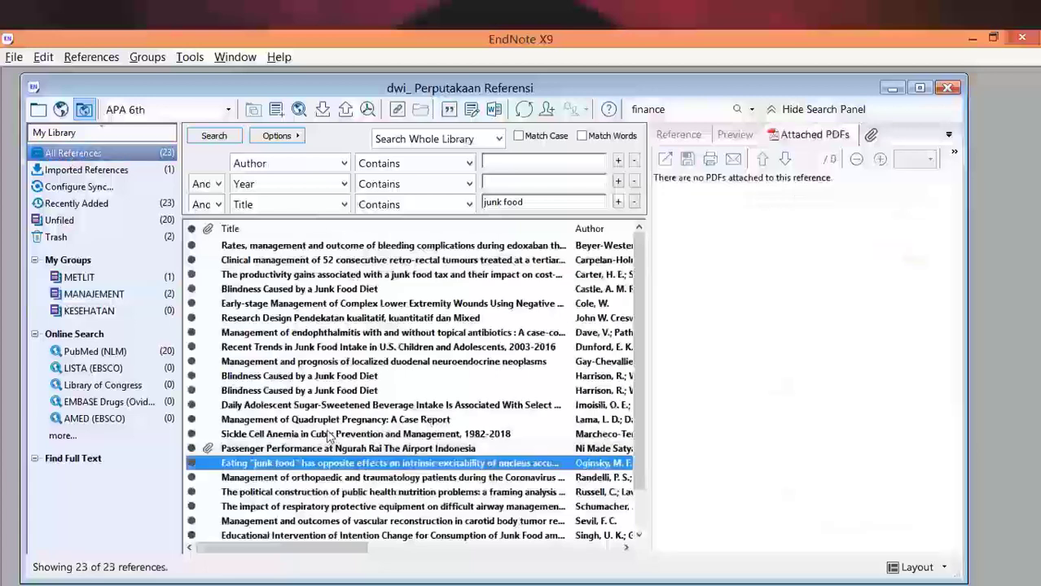
pyautogui.click(330, 436)
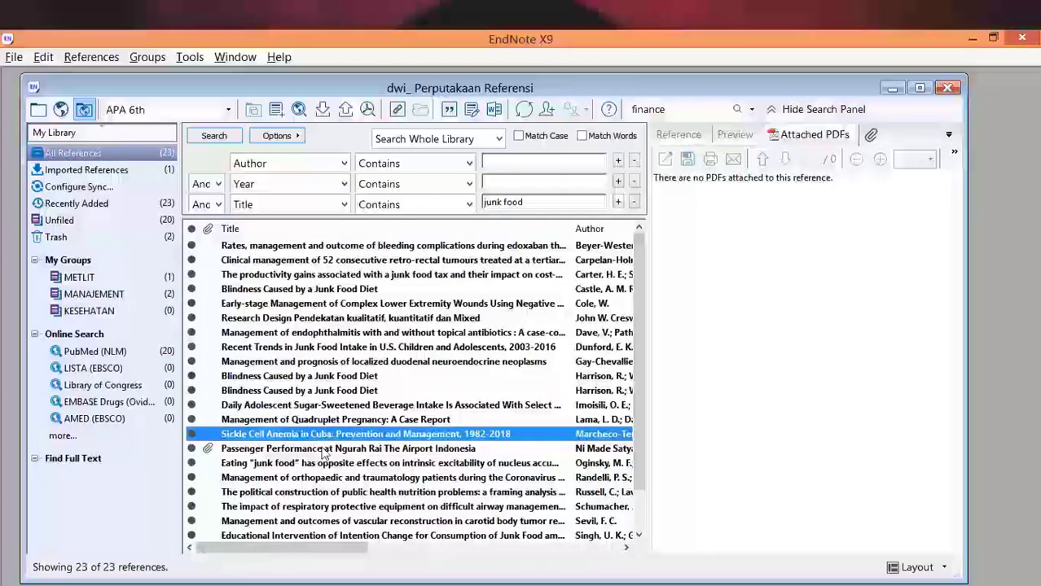
pyautogui.click(324, 450)
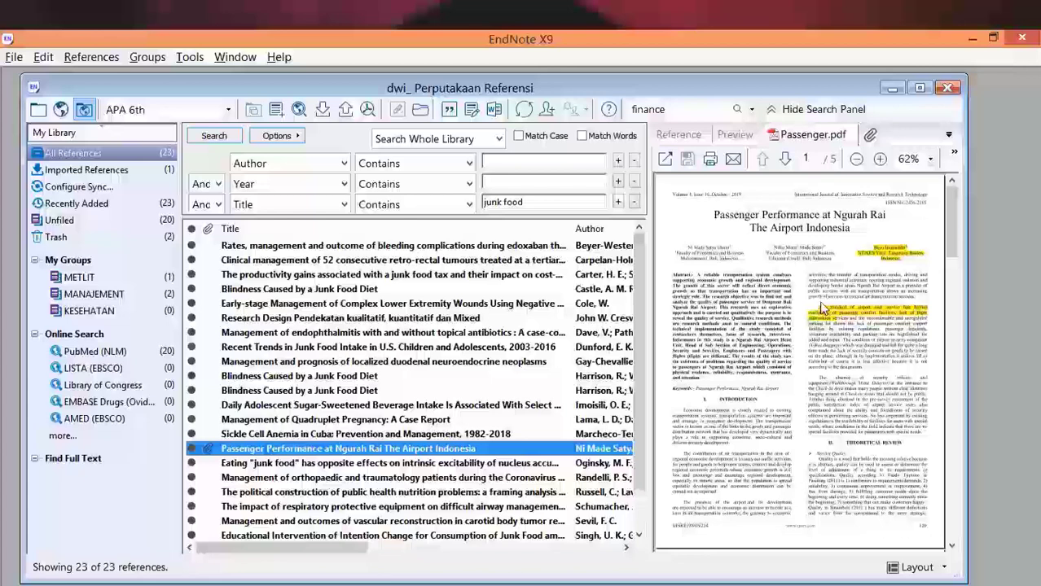
pyautogui.click(148, 277)
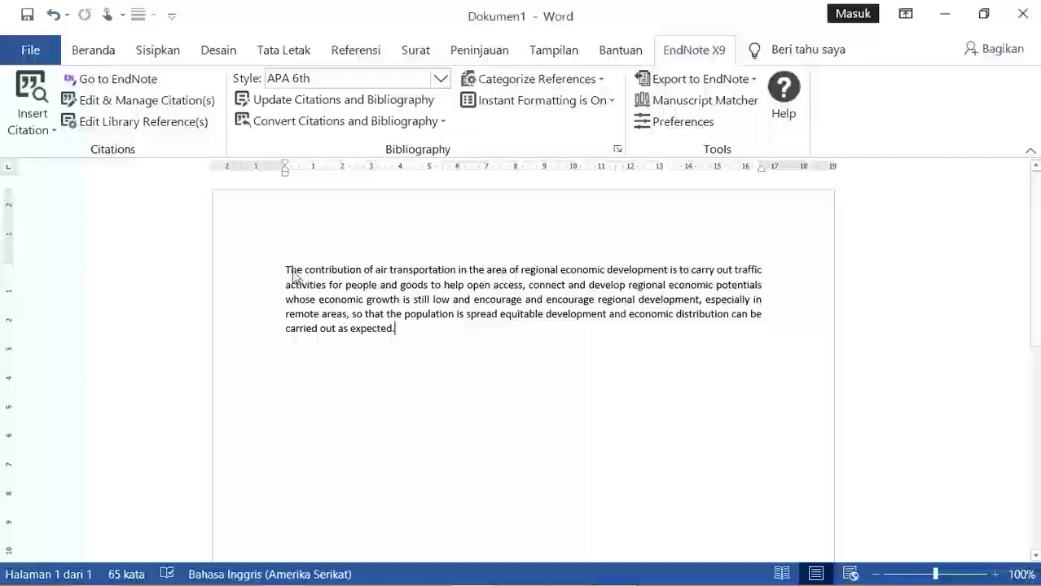
# In the Word document, insert the 2019 "Passenger Performance at Ngurah Rai The Airport Indonesia" reference as a citation at the end of the air transportation paragraph.
pyautogui.moveTo(296, 274); pyautogui.dragTo(394, 328)
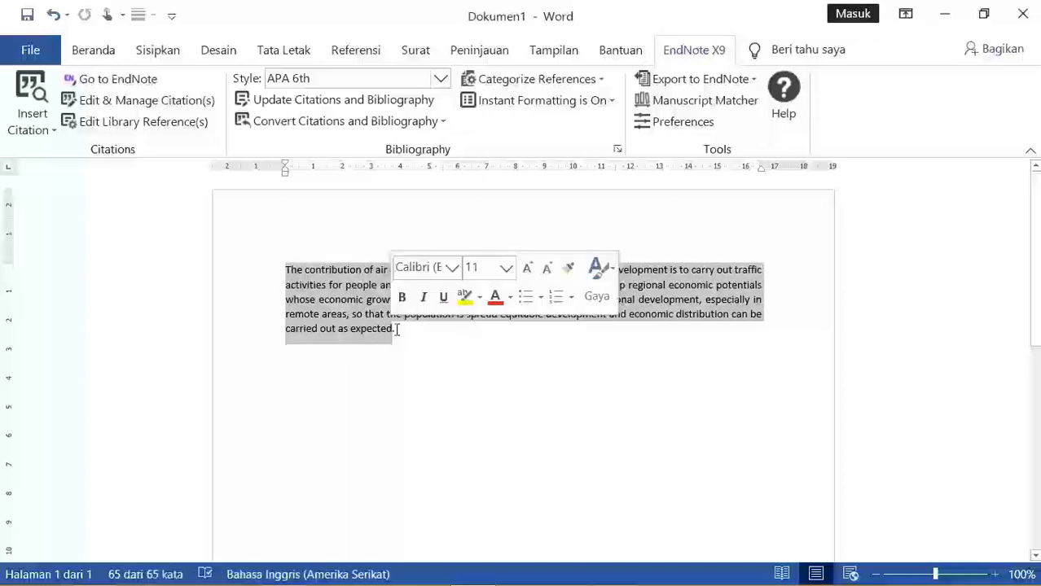
pyautogui.click(400, 331)
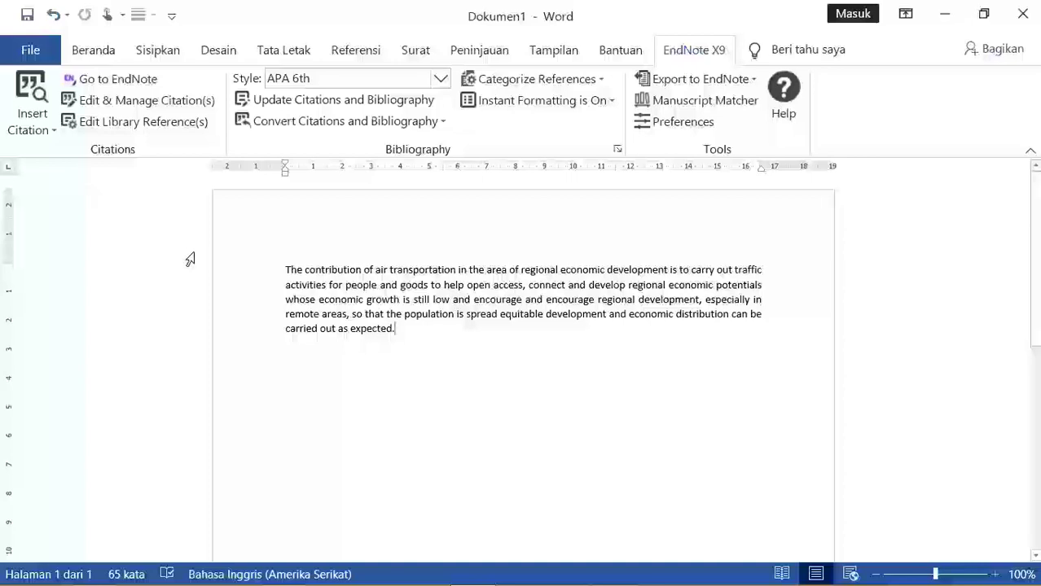
pyautogui.click(33, 102)
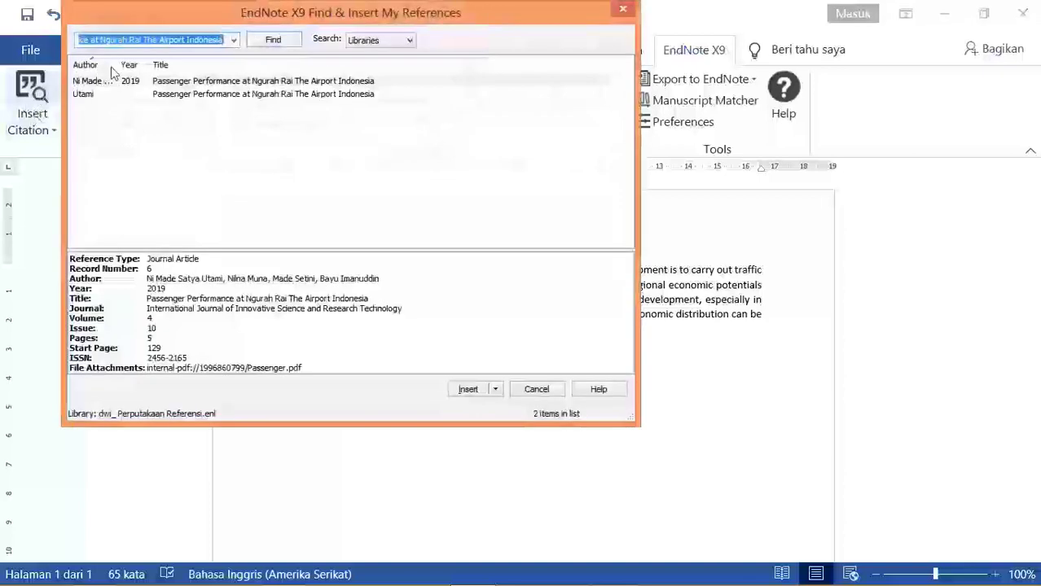
pyautogui.click(162, 42)
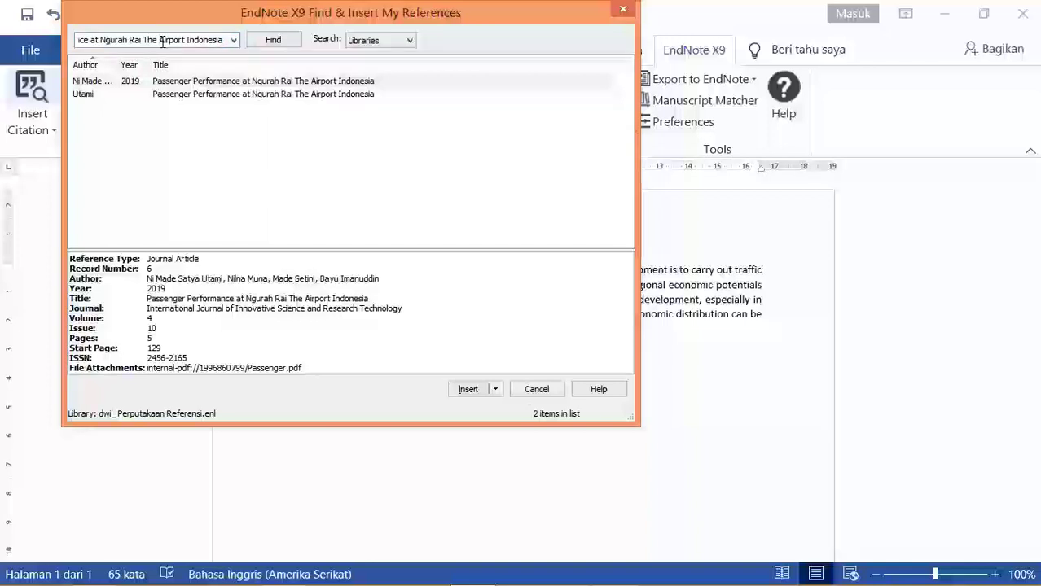
pyautogui.click(266, 48)
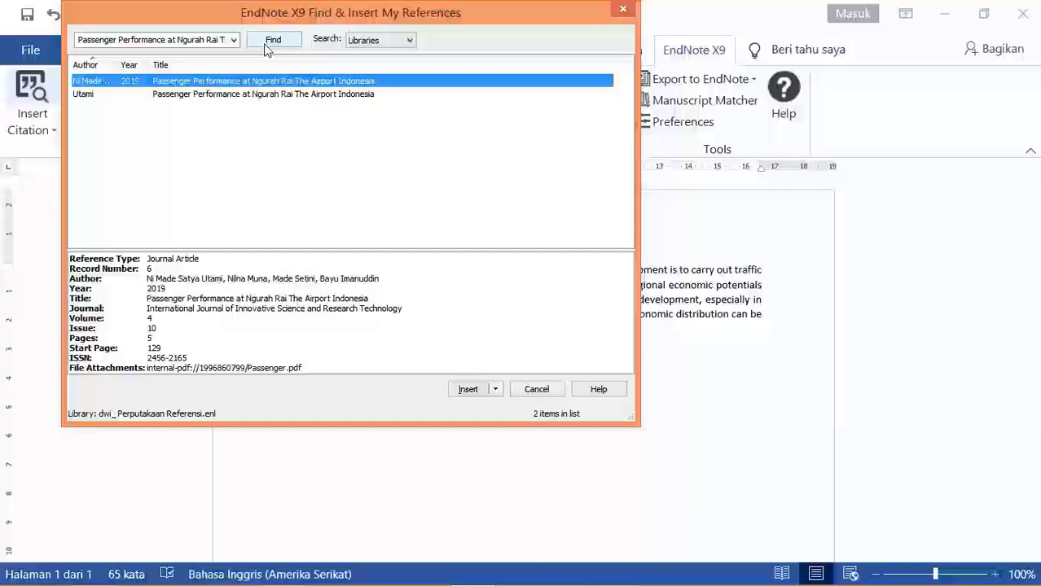
pyautogui.hotkey('shift', 'Tab')
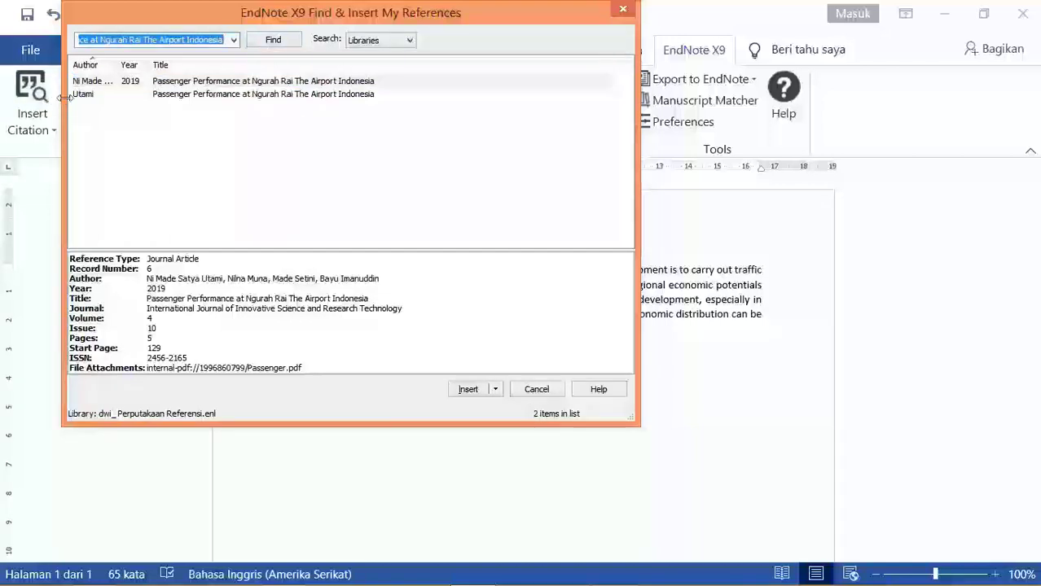
pyautogui.doubleClick(154, 83)
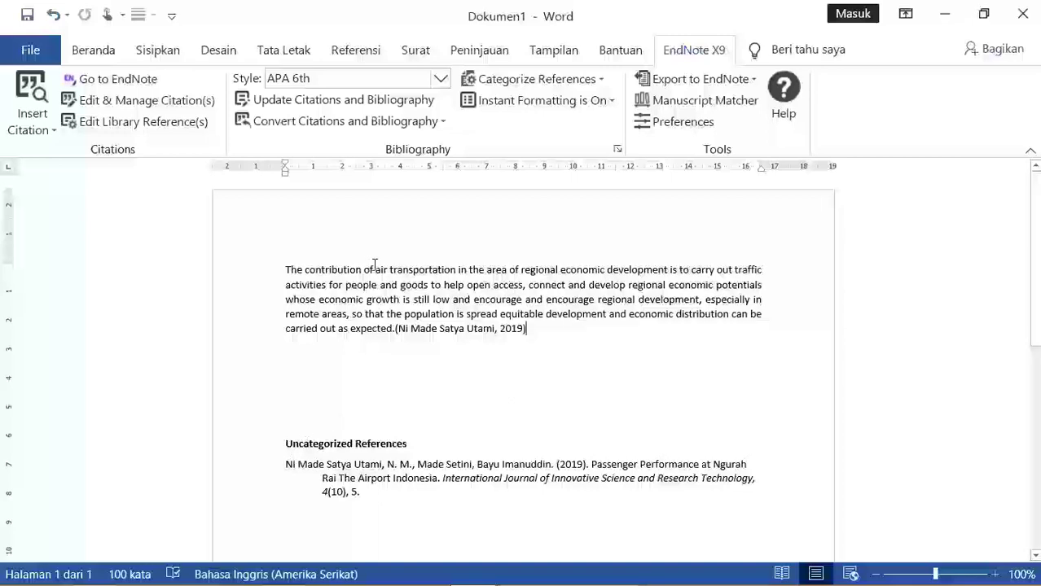
# Examine the cited paragraph and the bibliography entry under "Uncategorized References".
pyautogui.click(283, 268)
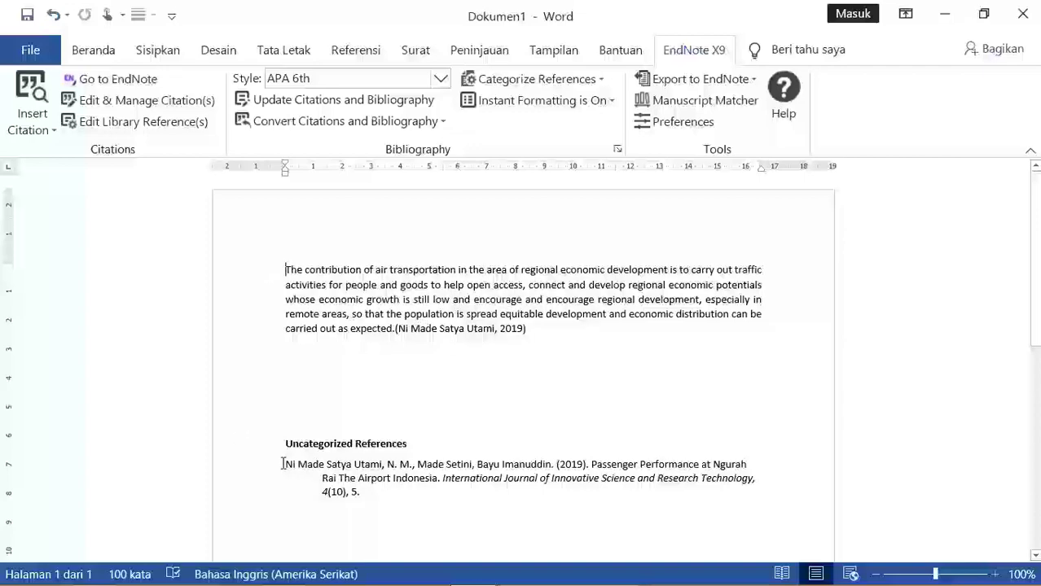
pyautogui.click(282, 464)
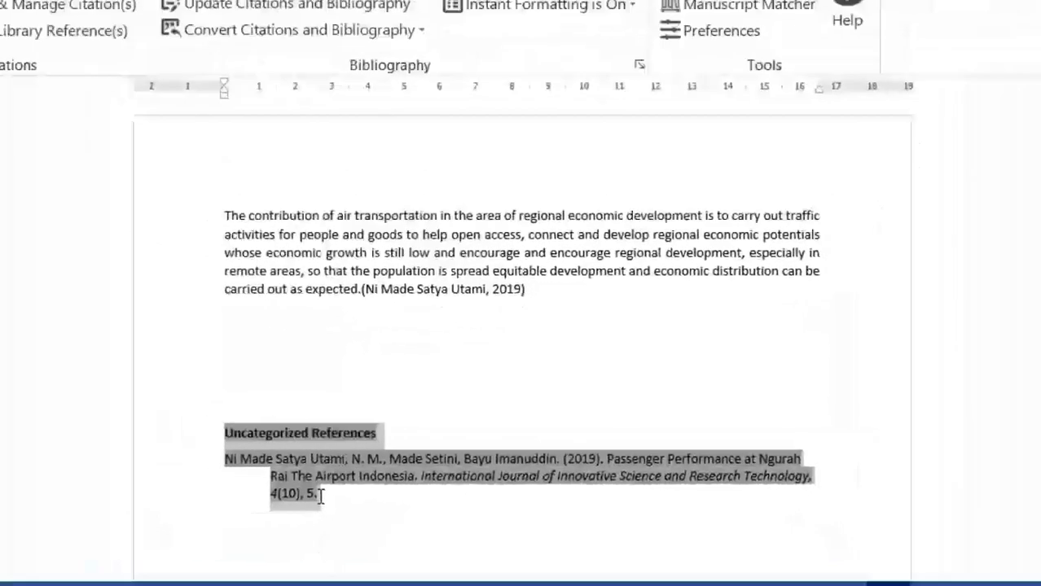
pyautogui.click(261, 498)
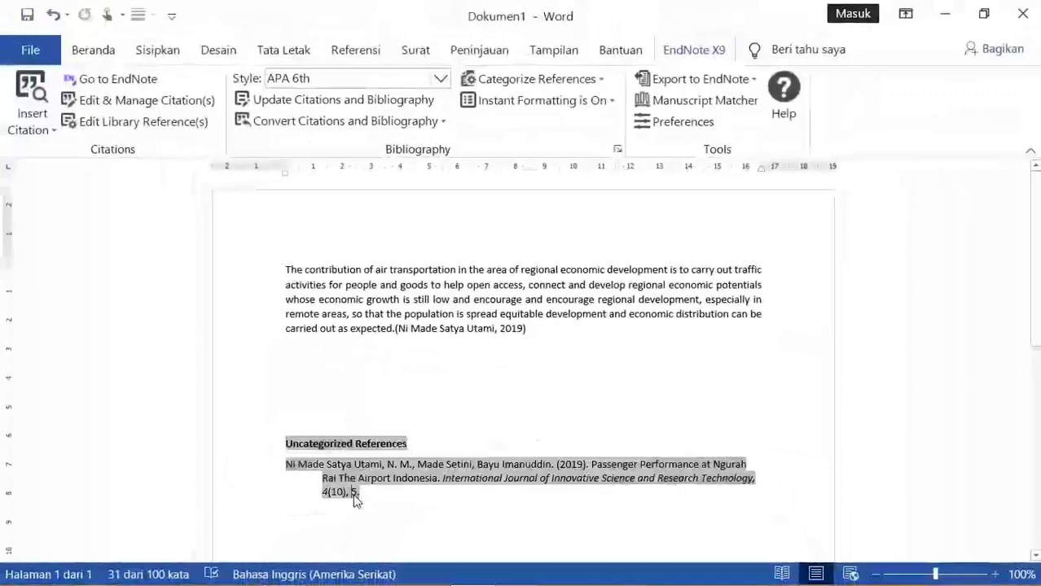
# Try the Vancouver and Chicago 17th Footnote styles on the citation and bibliography, and return to APA 6th.
pyautogui.click(402, 446)
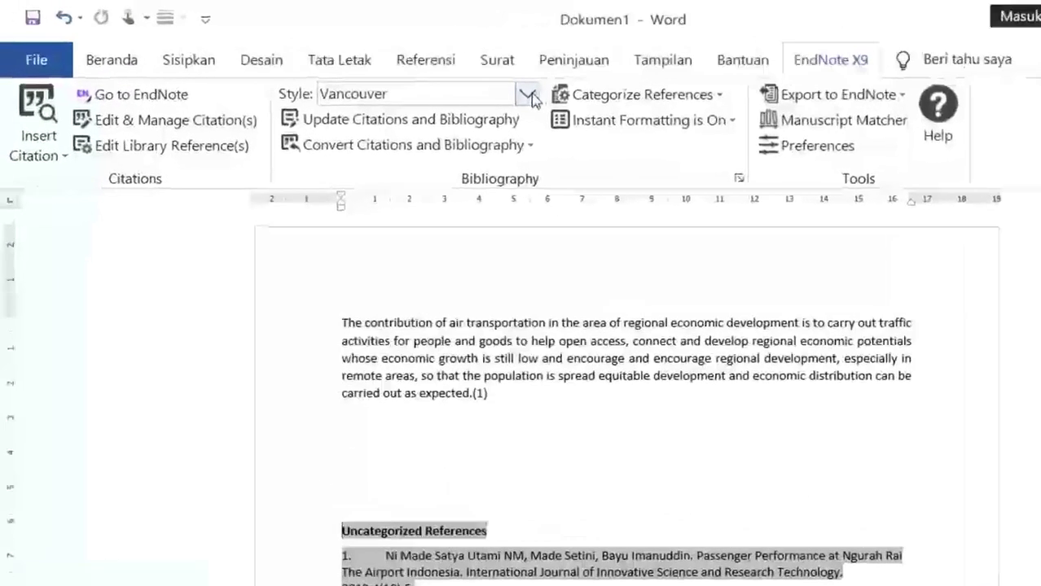
pyautogui.click(440, 79)
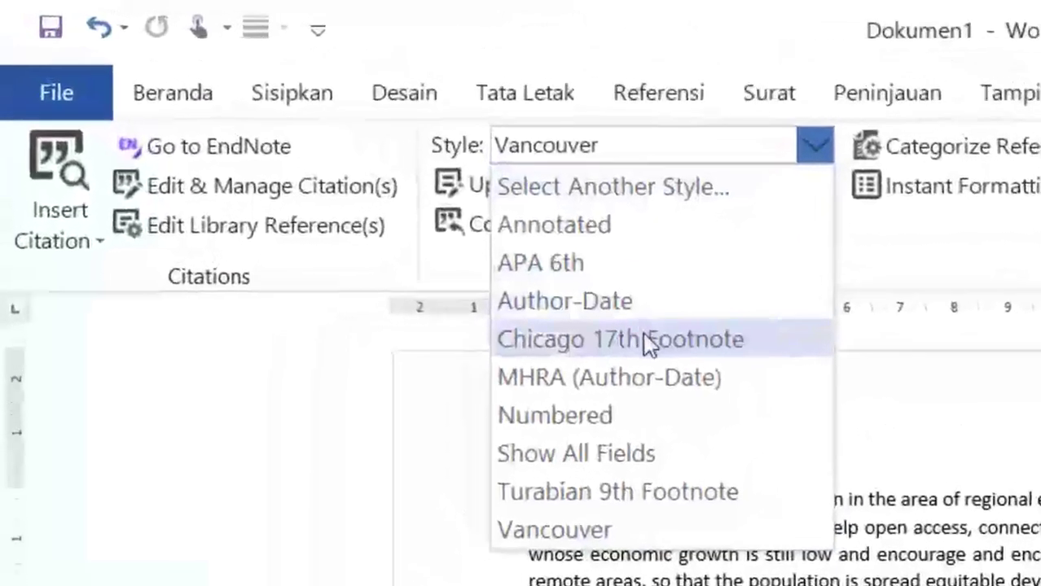
pyautogui.click(613, 323)
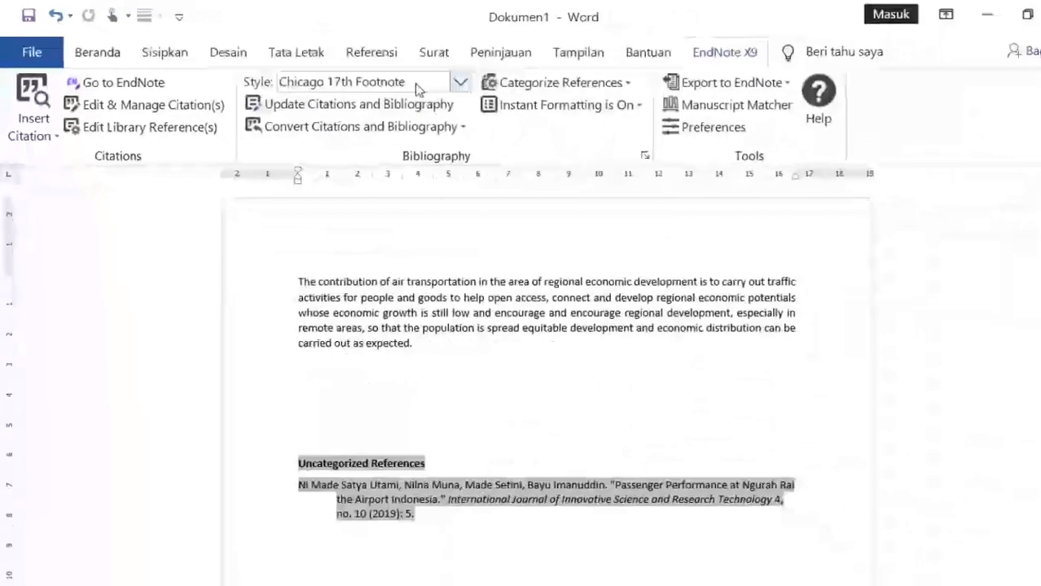
pyautogui.click(460, 82)
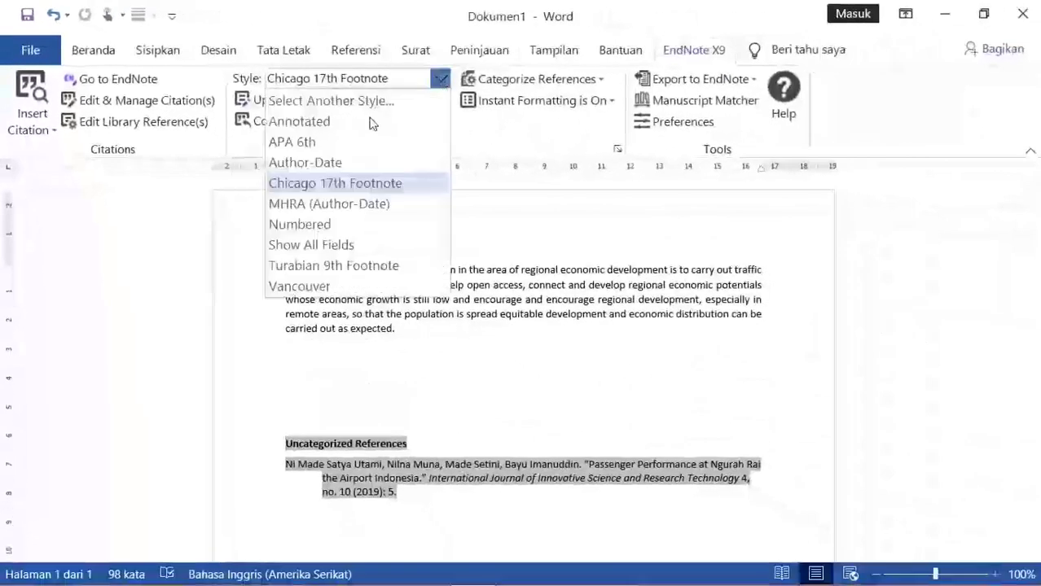
pyautogui.click(342, 148)
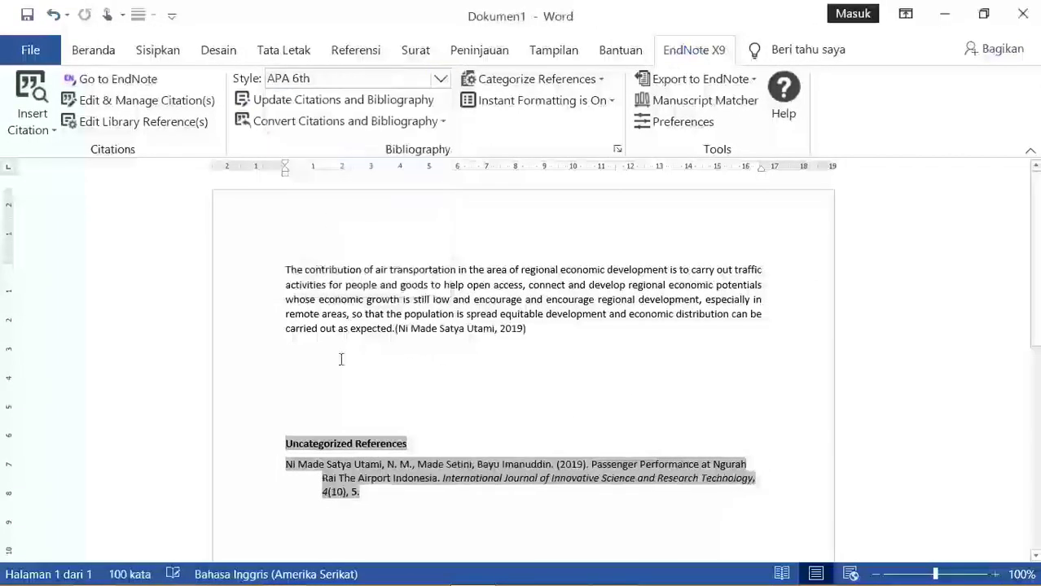